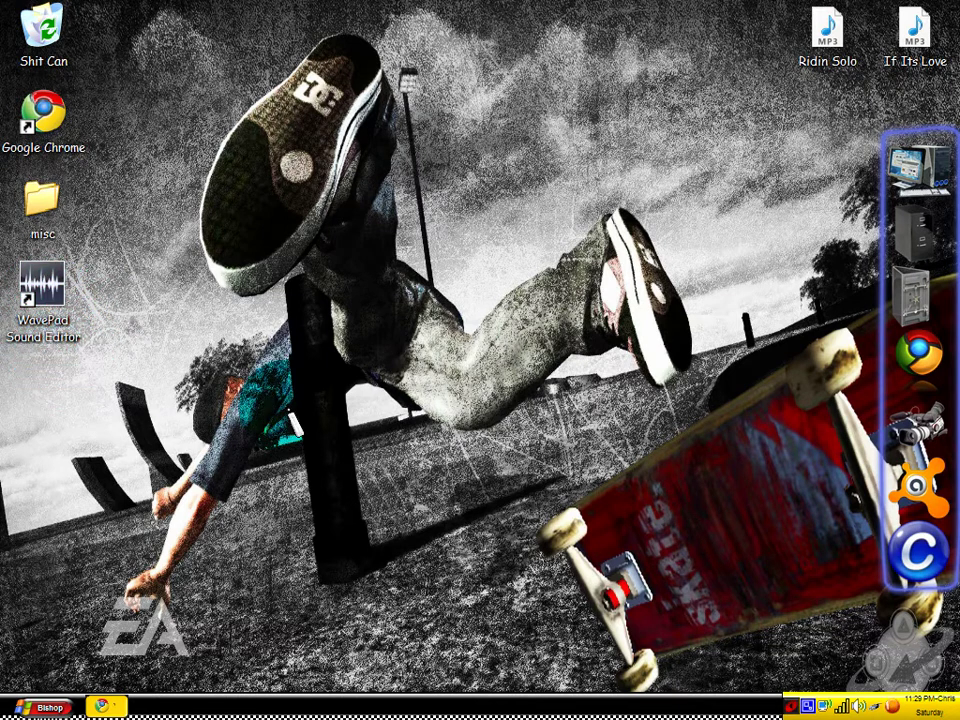
- Launch WavePad Sound Editor, dismiss the Trial Expiring notice and start opening a file
click(47, 291)
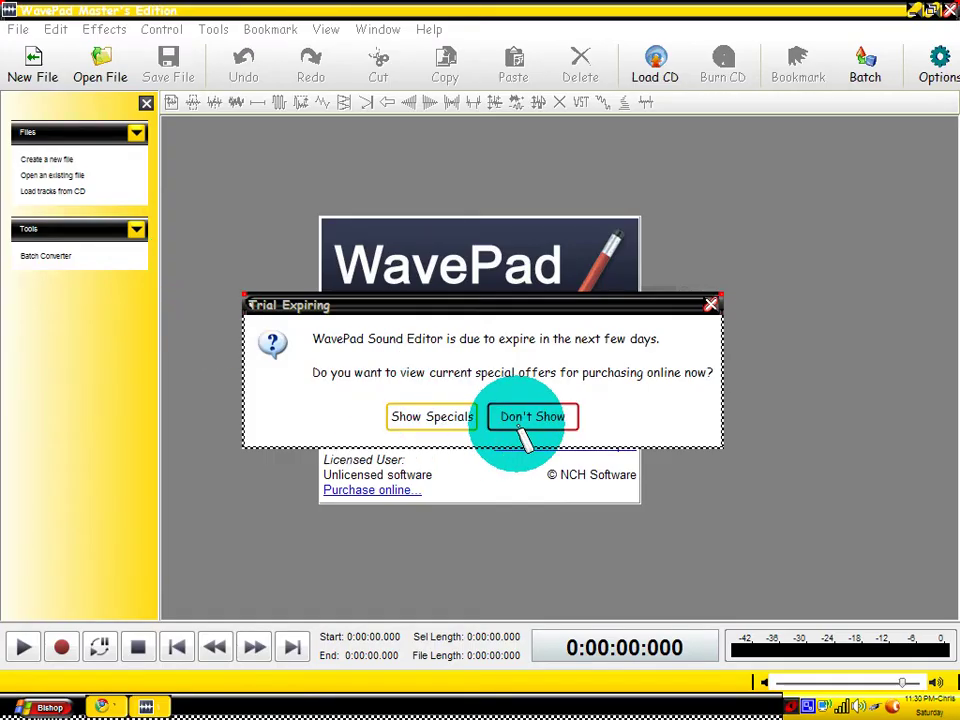
click(522, 428)
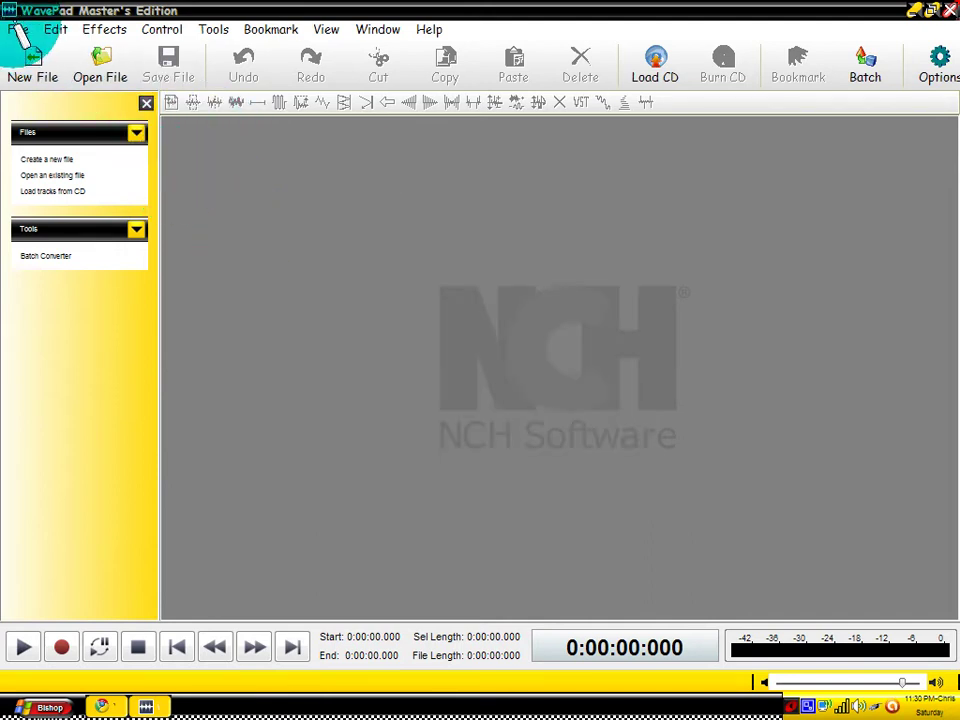
click(18, 29)
click(88, 76)
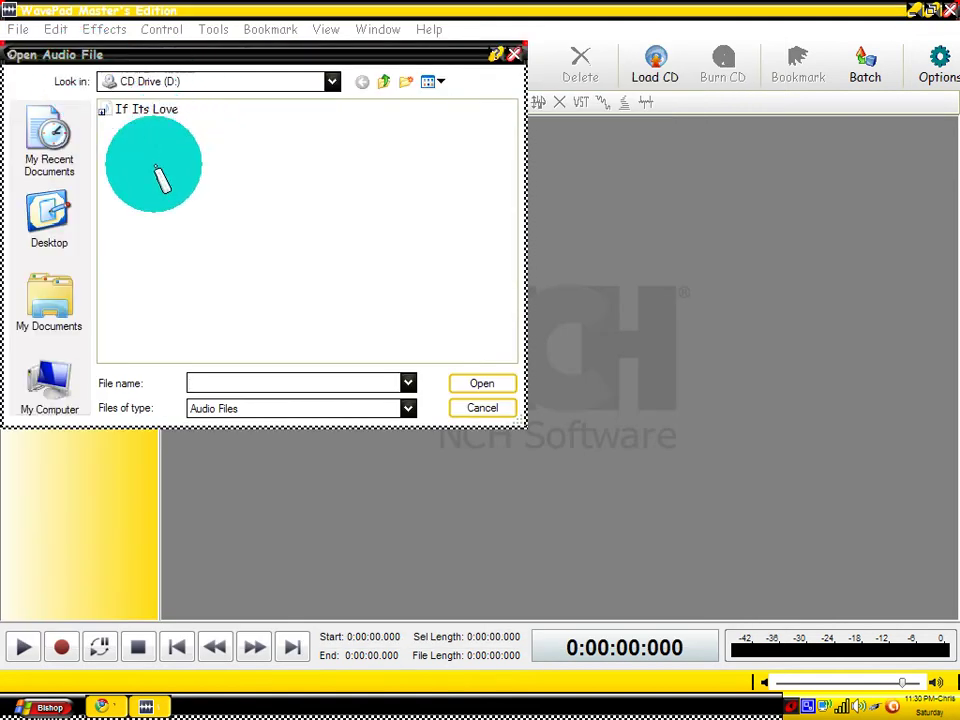
- Browse C:\Program Files\LimeWire\lib, then back out to the drive list
click(48, 380)
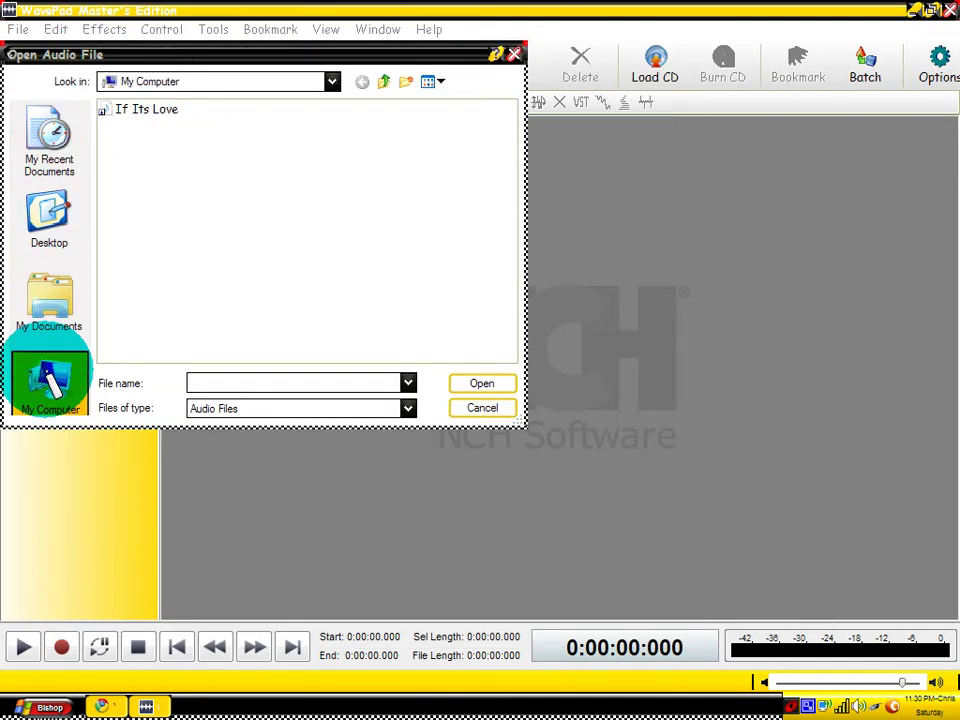
double_click(160, 109)
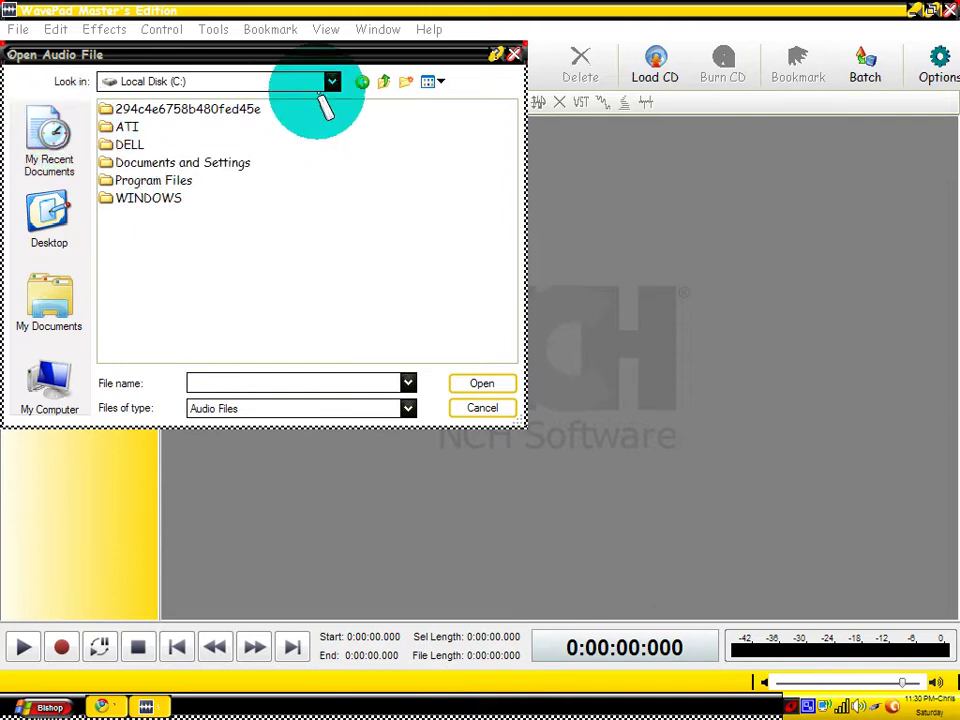
double_click(158, 183)
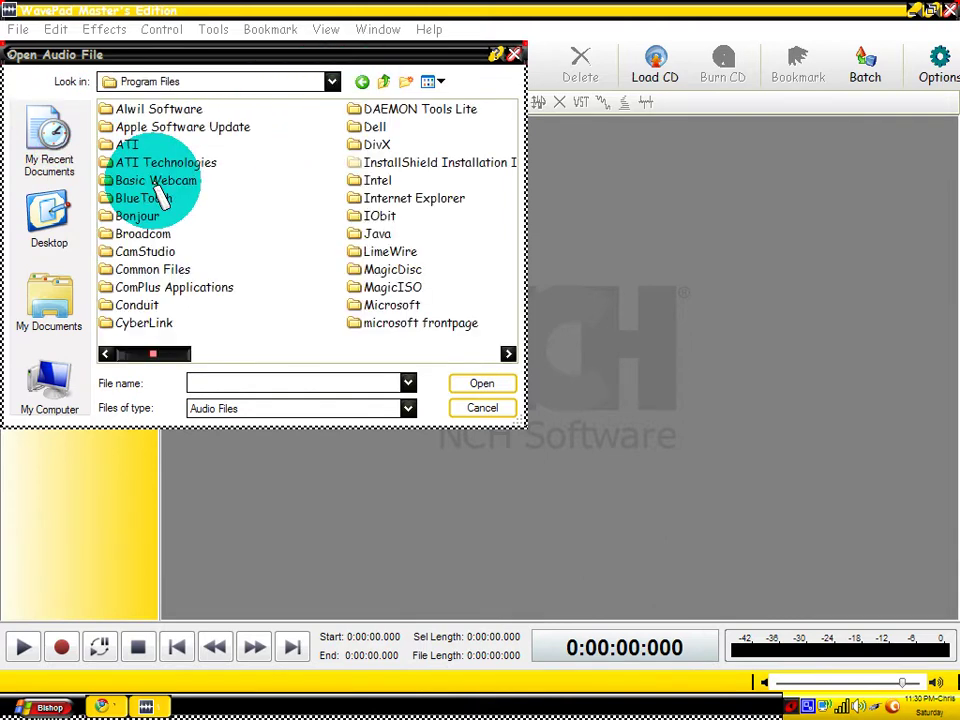
double_click(390, 252)
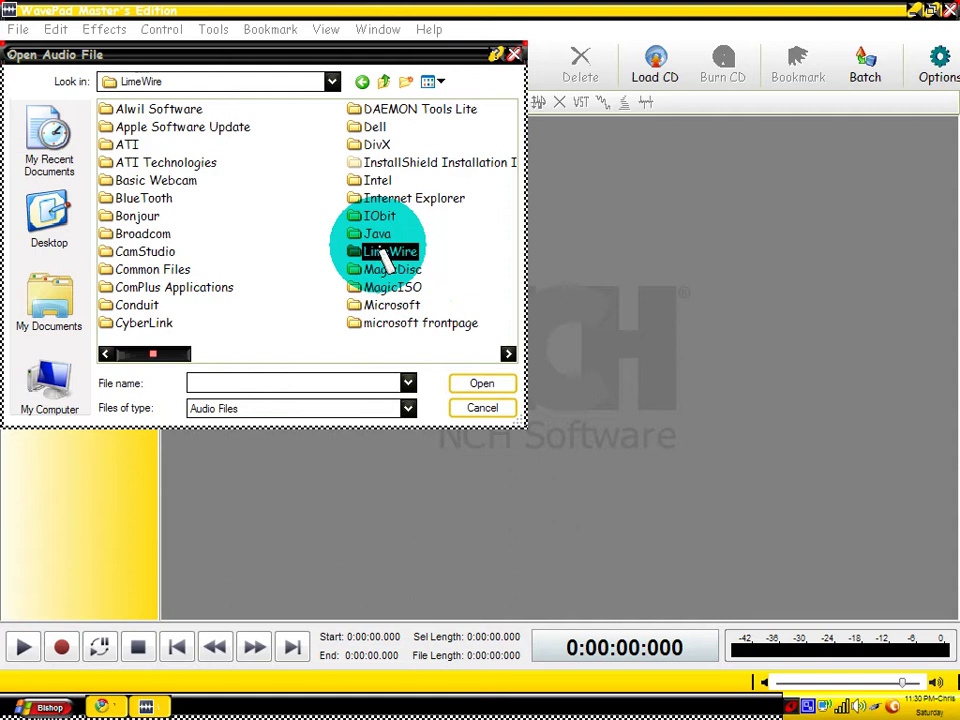
double_click(125, 128)
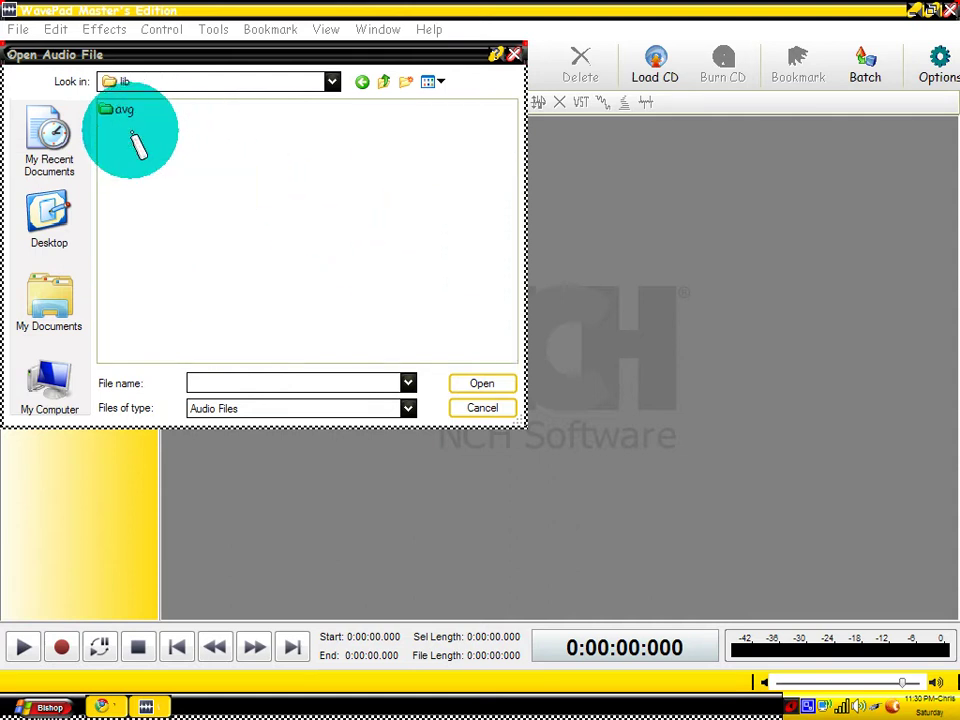
click(362, 81)
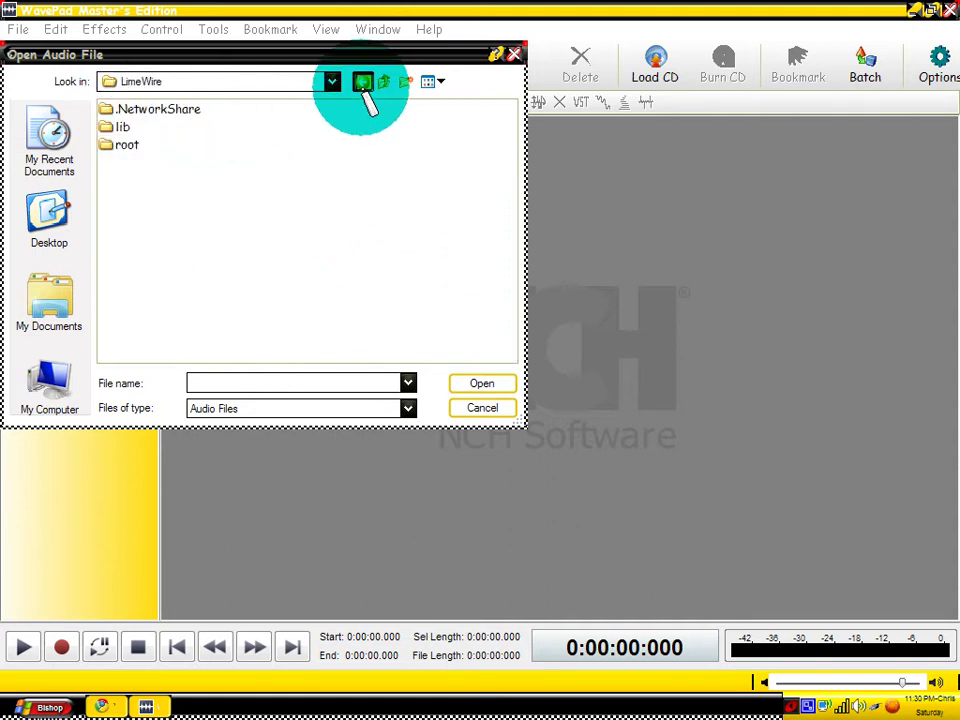
click(362, 81)
click(362, 81)
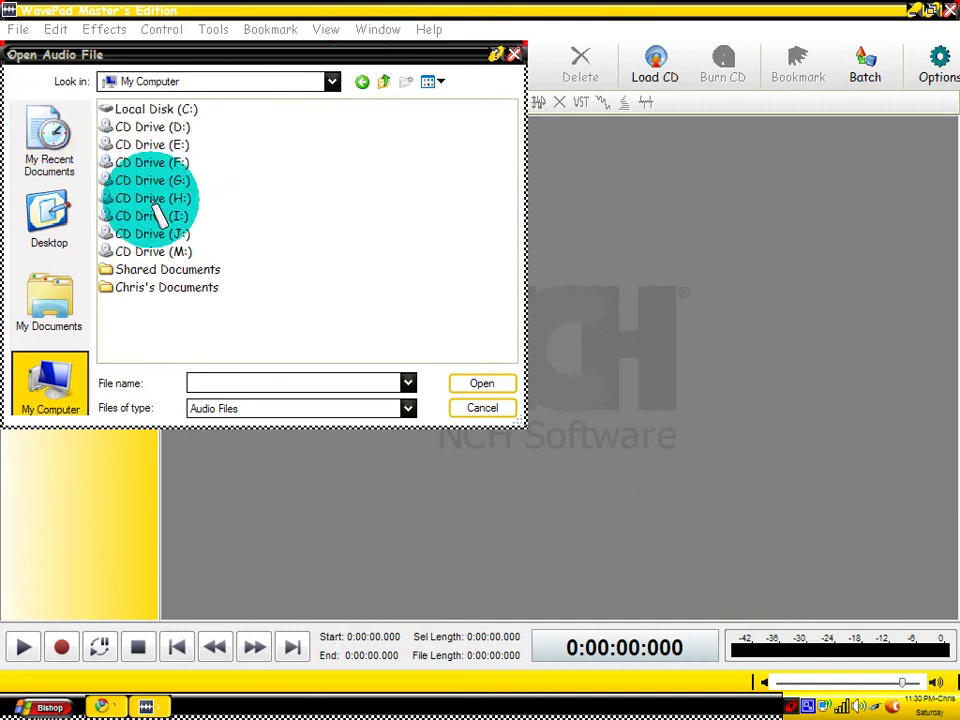
- Open 'The Script - The Man That Cant Be Moved' from My Documents > LimeWire > Saved
click(163, 288)
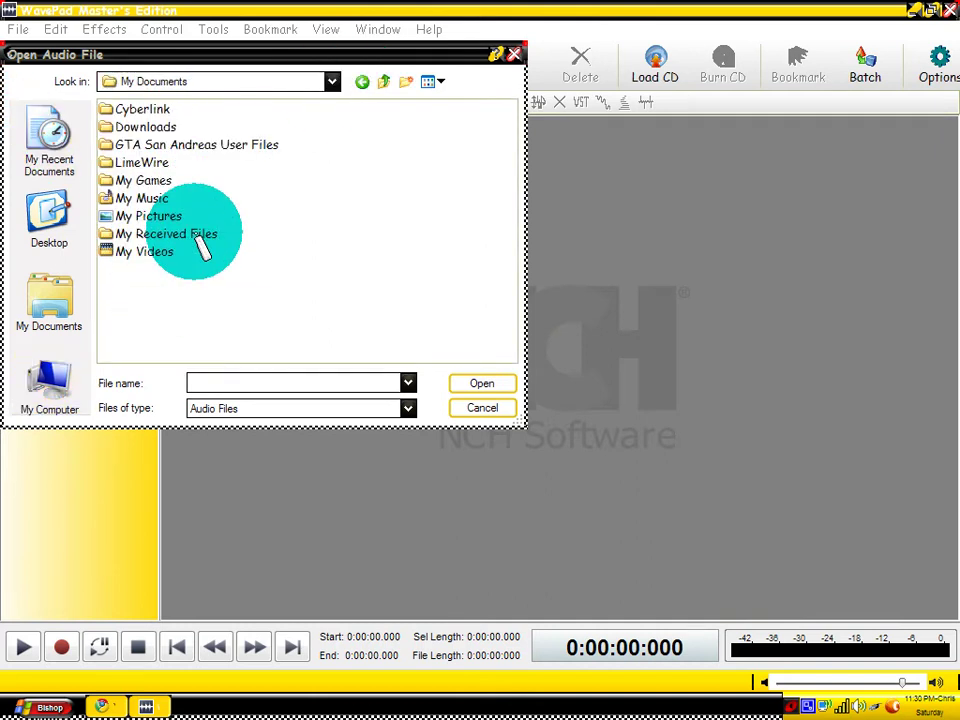
double_click(148, 198)
click(364, 81)
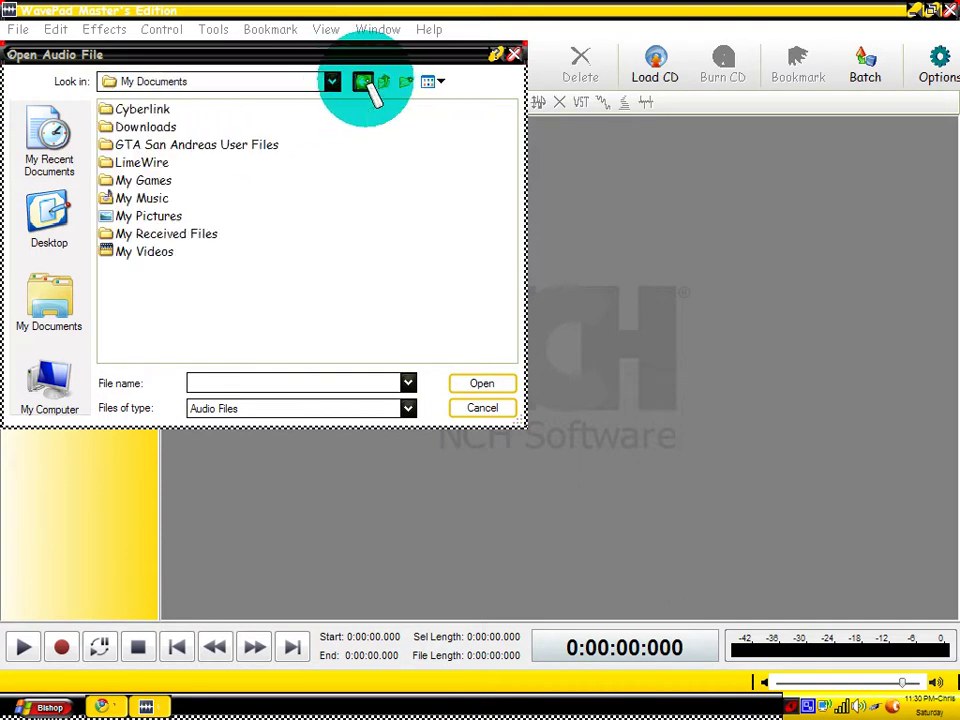
double_click(142, 162)
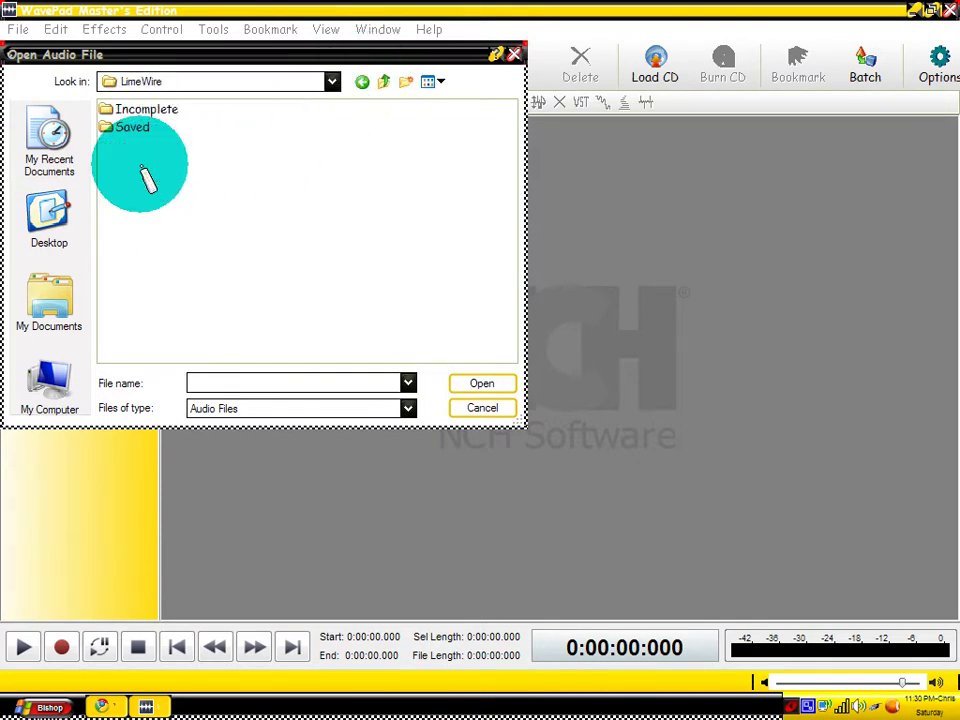
double_click(145, 126)
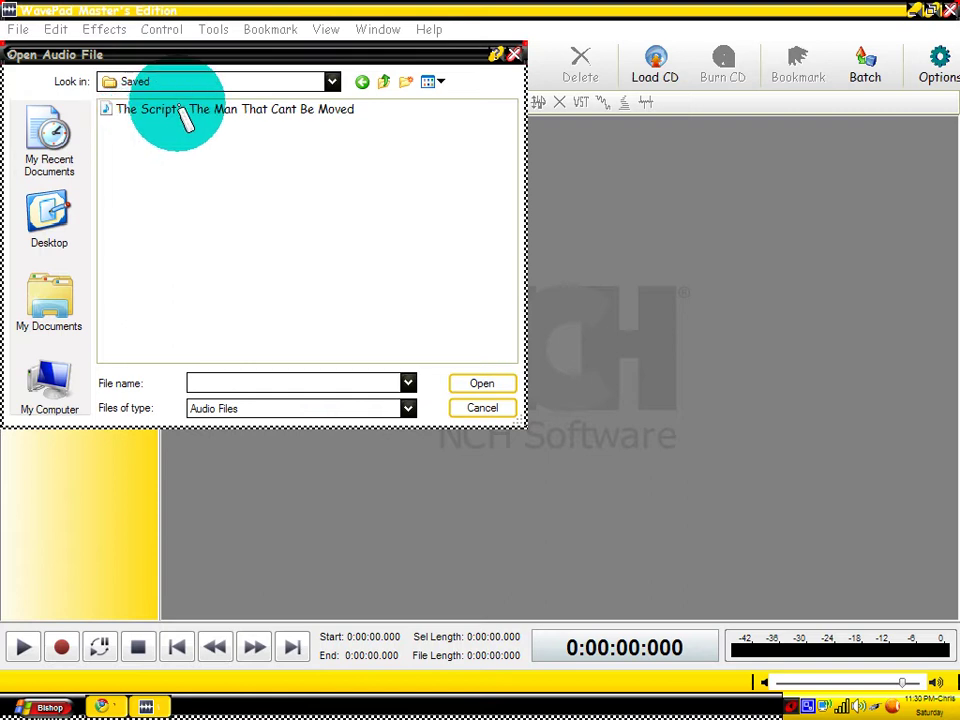
double_click(181, 108)
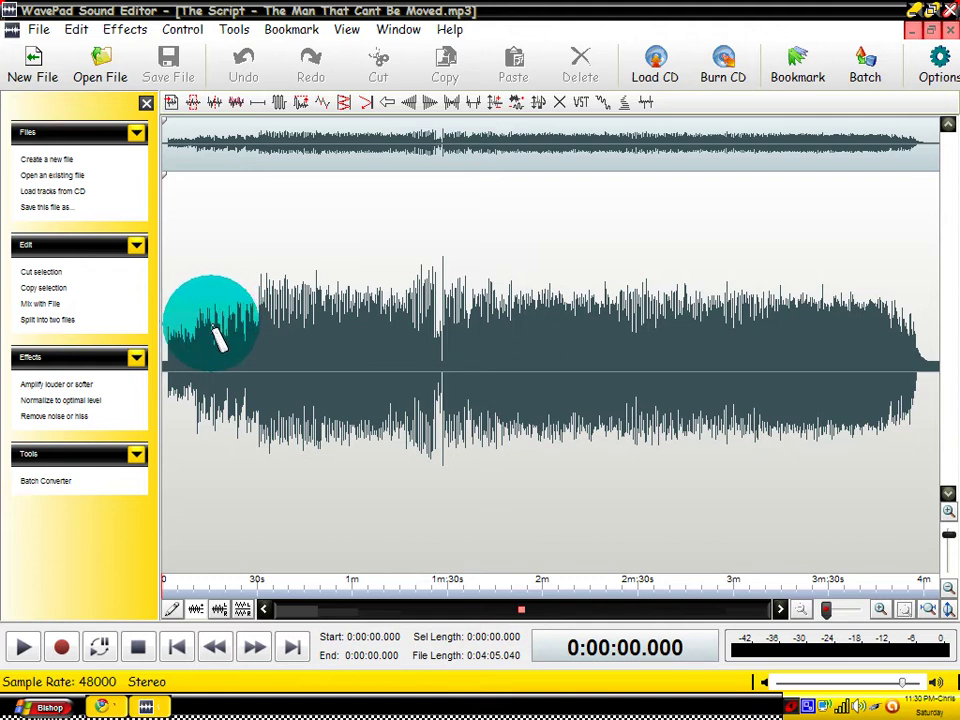
- Play the song from around 1:28
click(199, 326)
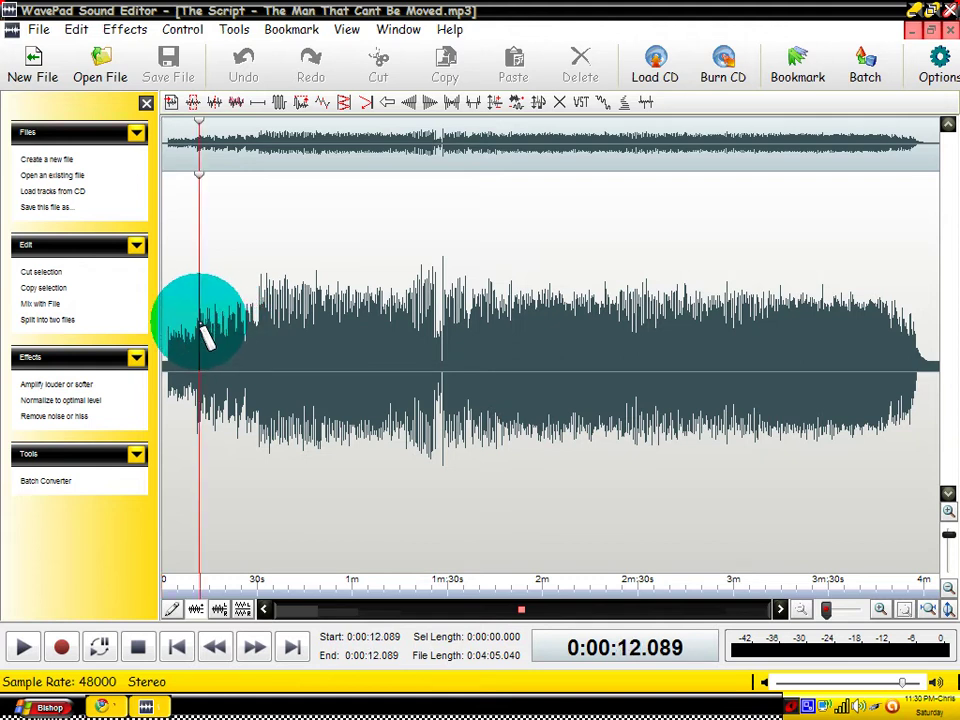
click(441, 313)
click(23, 647)
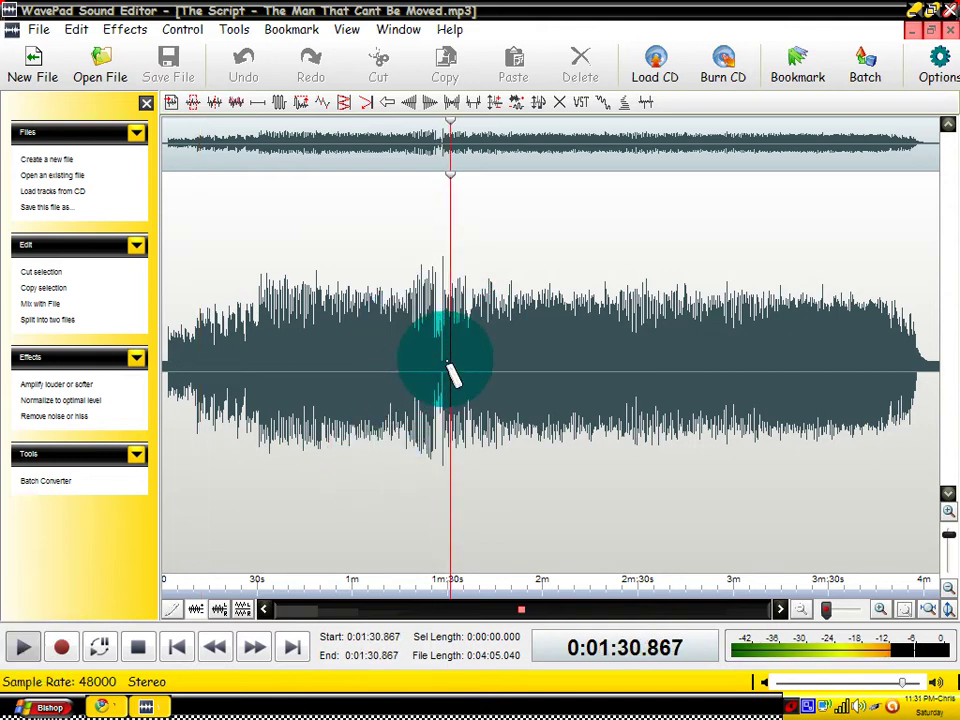
- Select the excerpt from 1:29.641 to 1:57.654 and copy it
drag(447, 372, 536, 354)
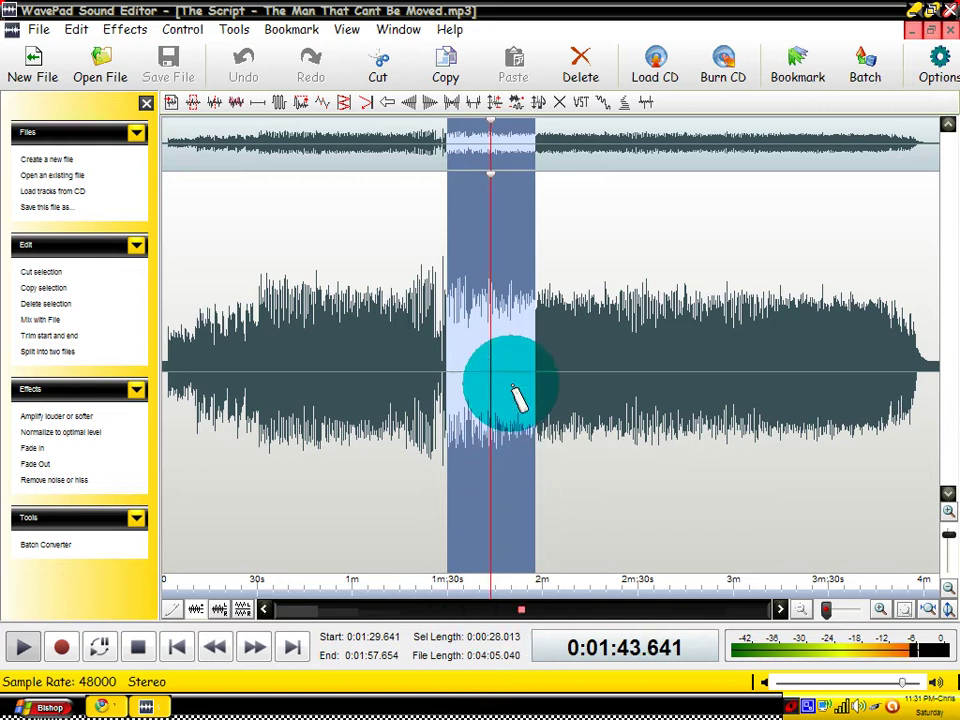
right_click(471, 306)
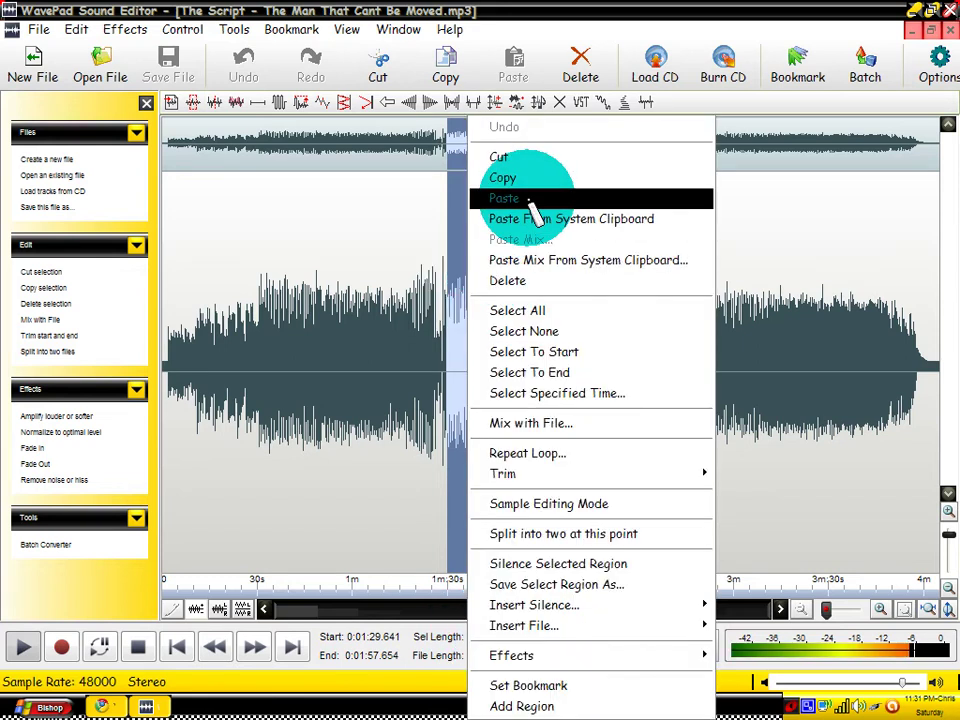
click(539, 180)
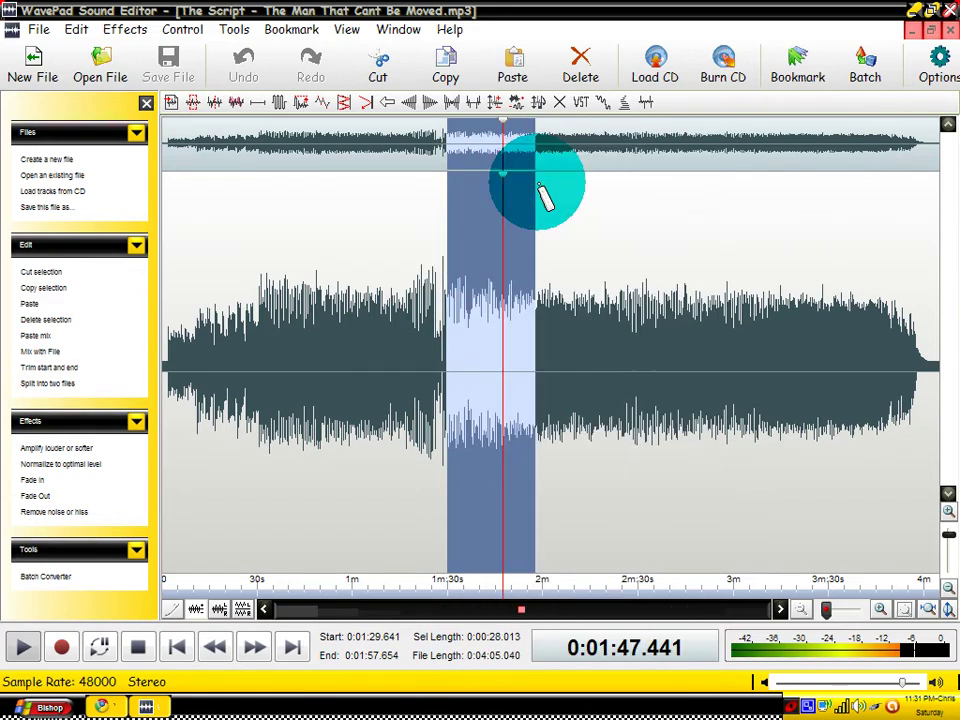
- Close the song, create a new 44100 Hz mono file and paste the excerpt into Untitled 1
click(950, 30)
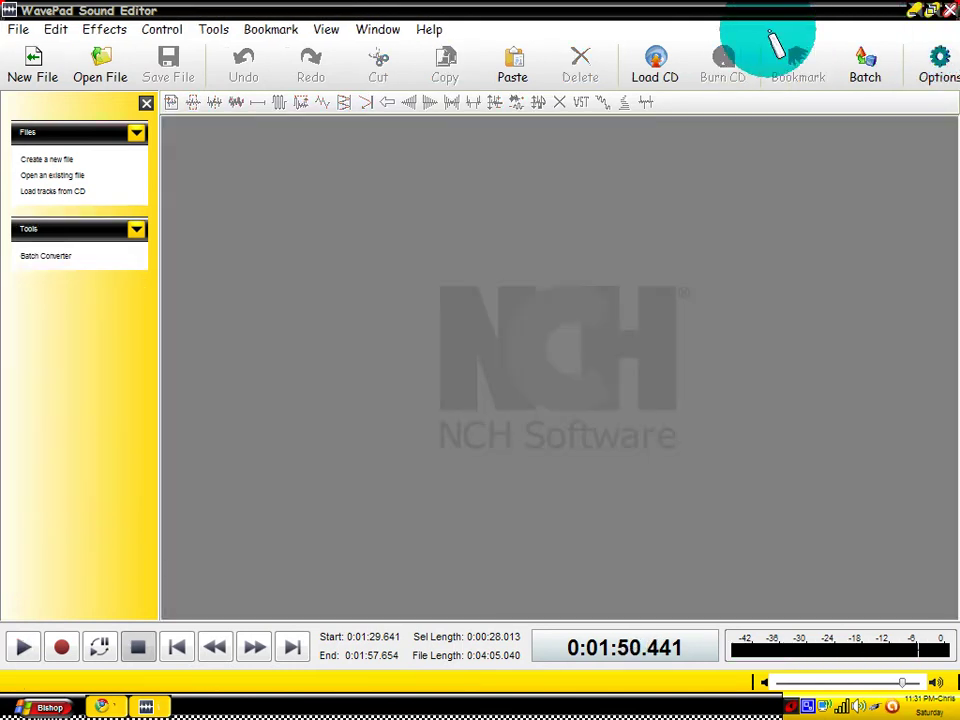
click(40, 78)
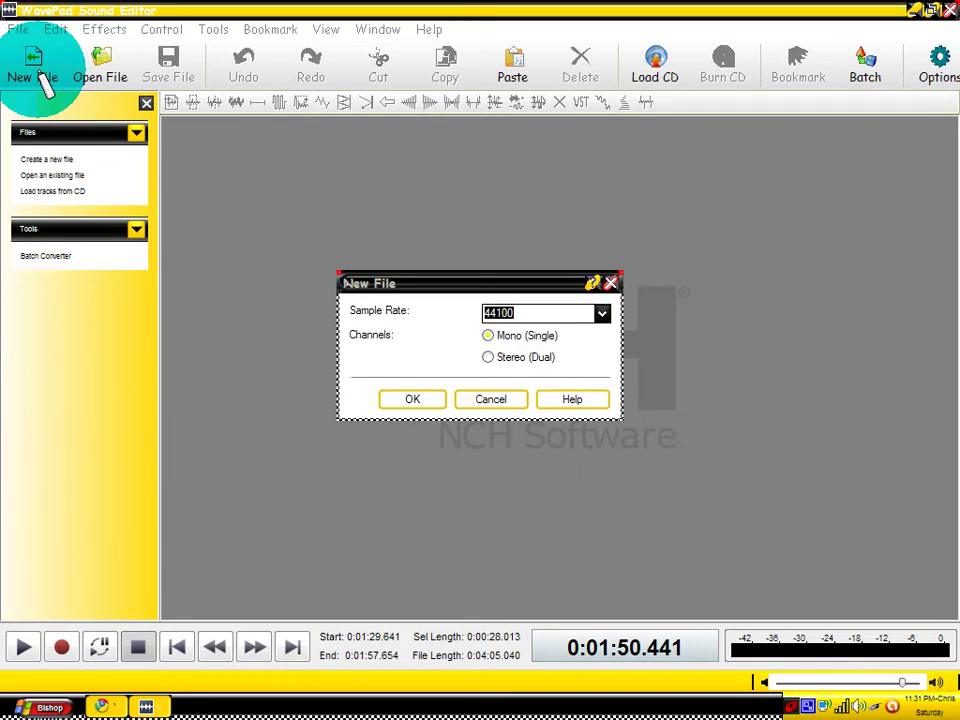
click(412, 400)
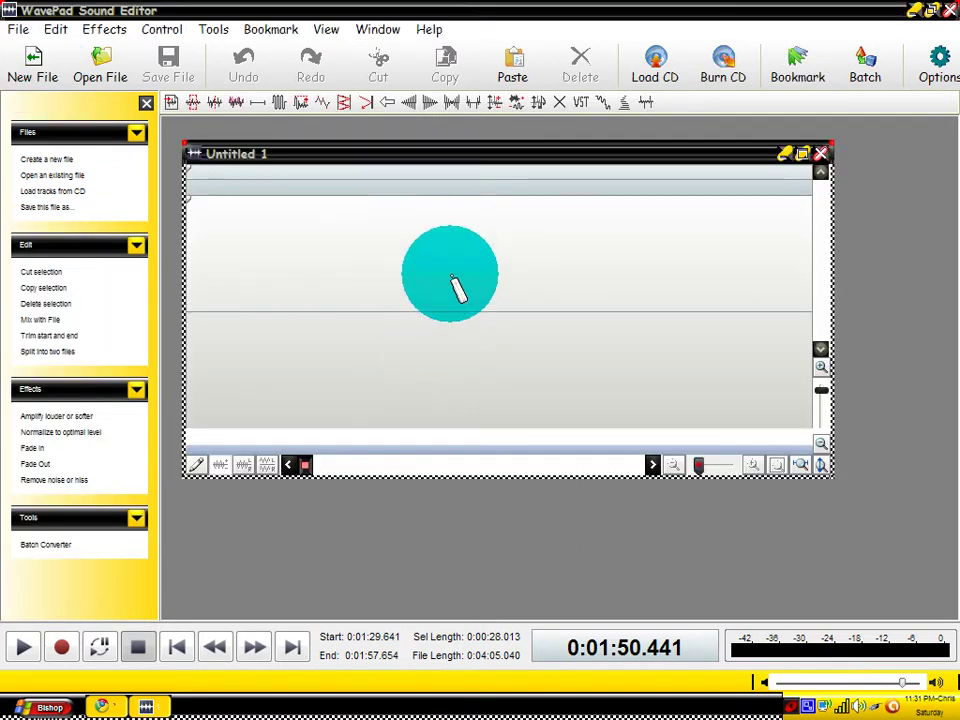
right_click(453, 280)
click(492, 198)
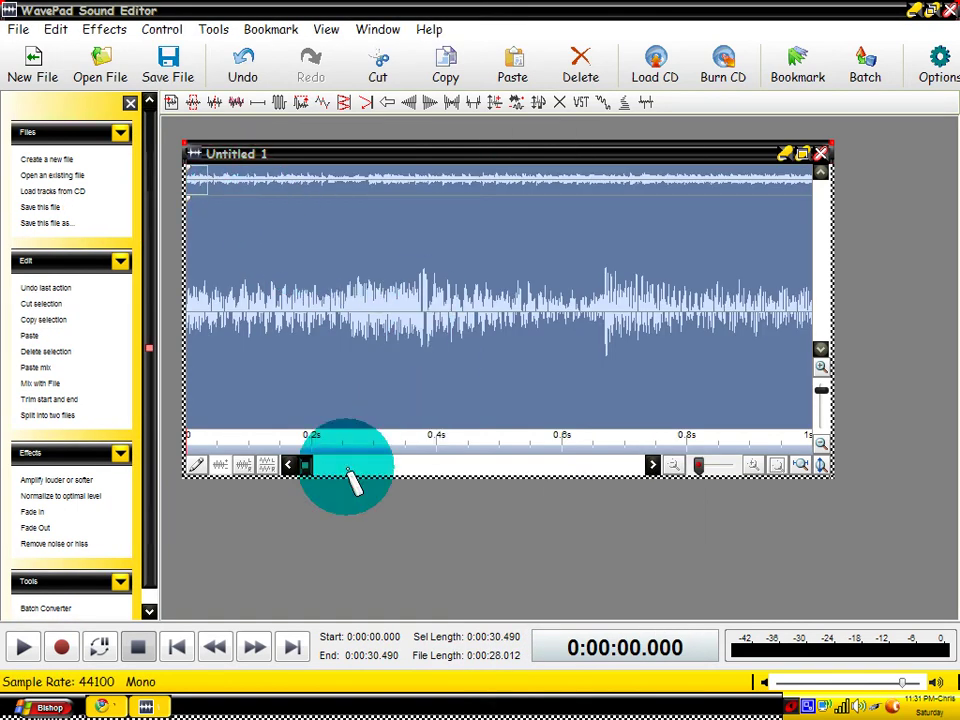
- Save the file as 'Script' with the MPEG Layer-3 (*.mp3) file type
click(18, 29)
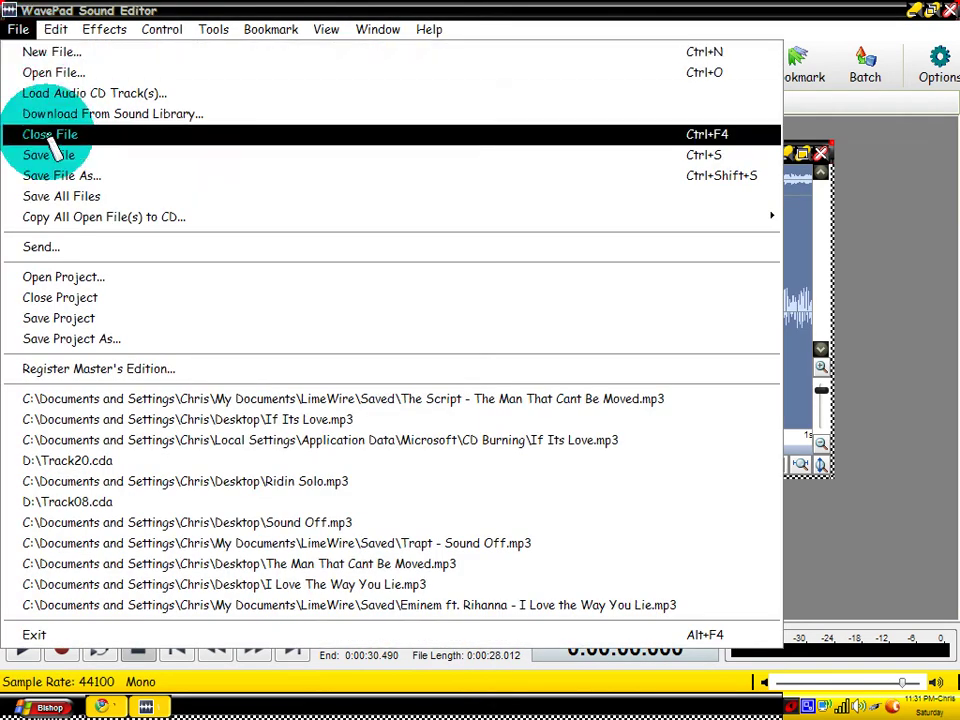
click(105, 176)
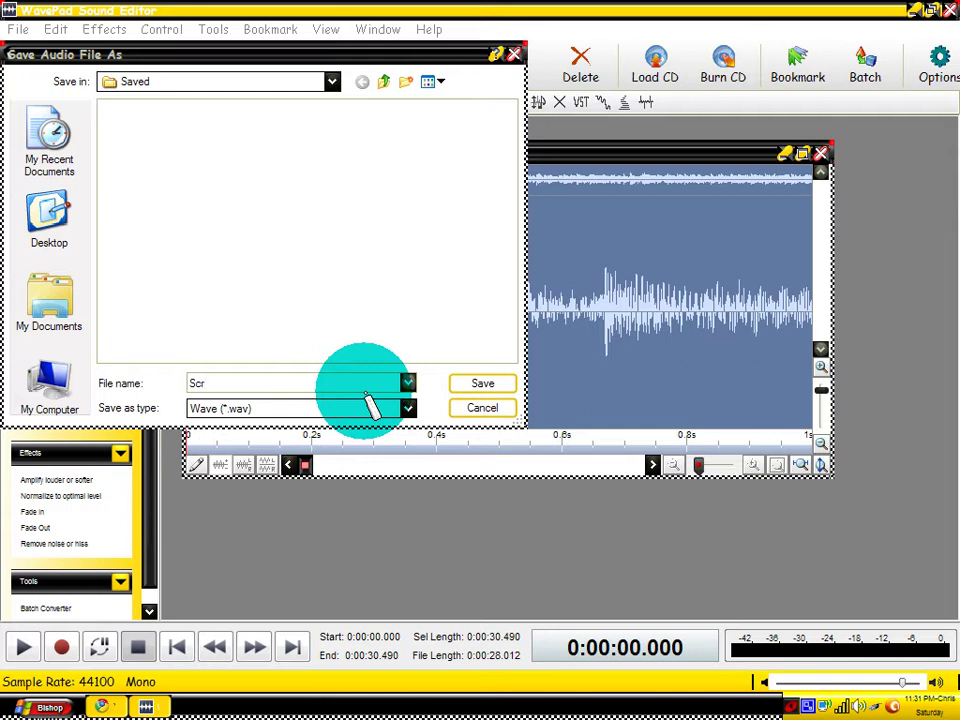
click(407, 408)
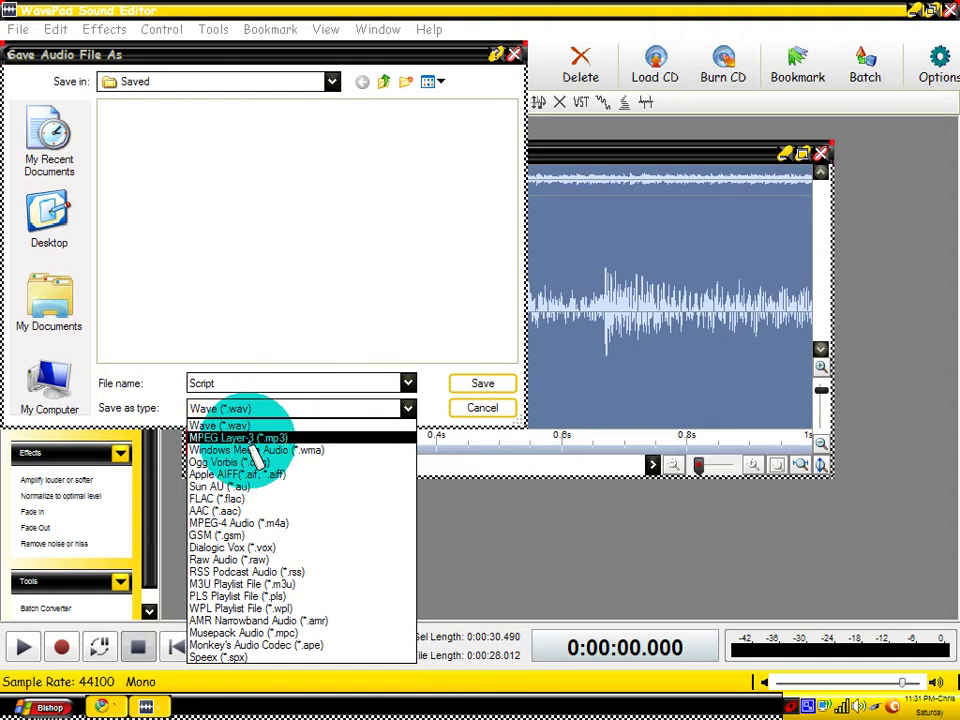
click(297, 438)
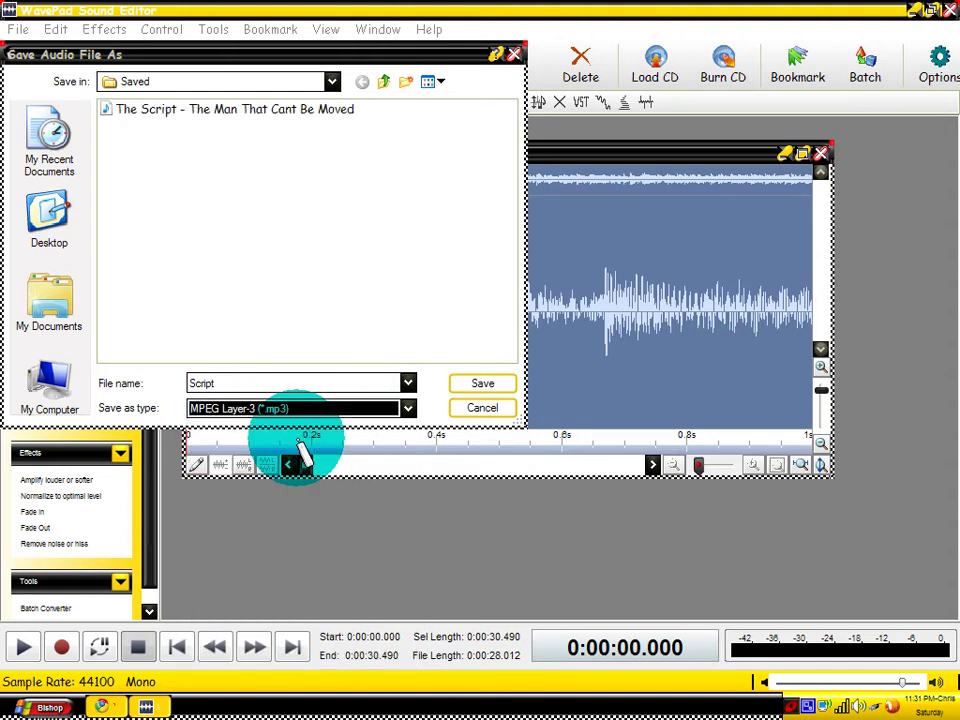
- Save as Script and set the MP3 bitrate to 48 kbps, after first trying 96 kbps
click(483, 384)
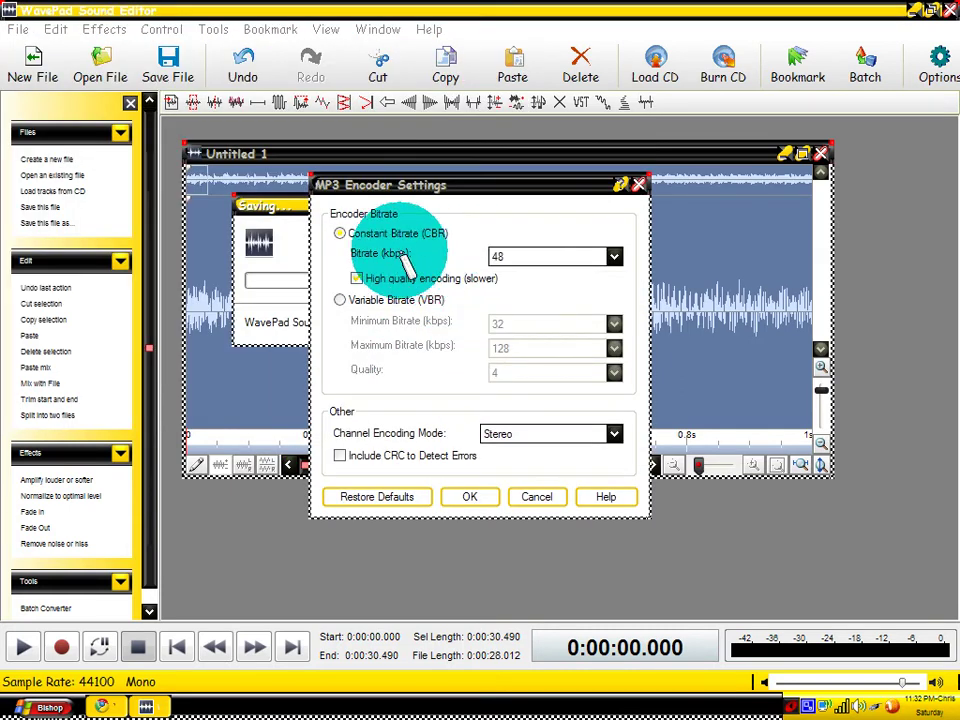
click(613, 257)
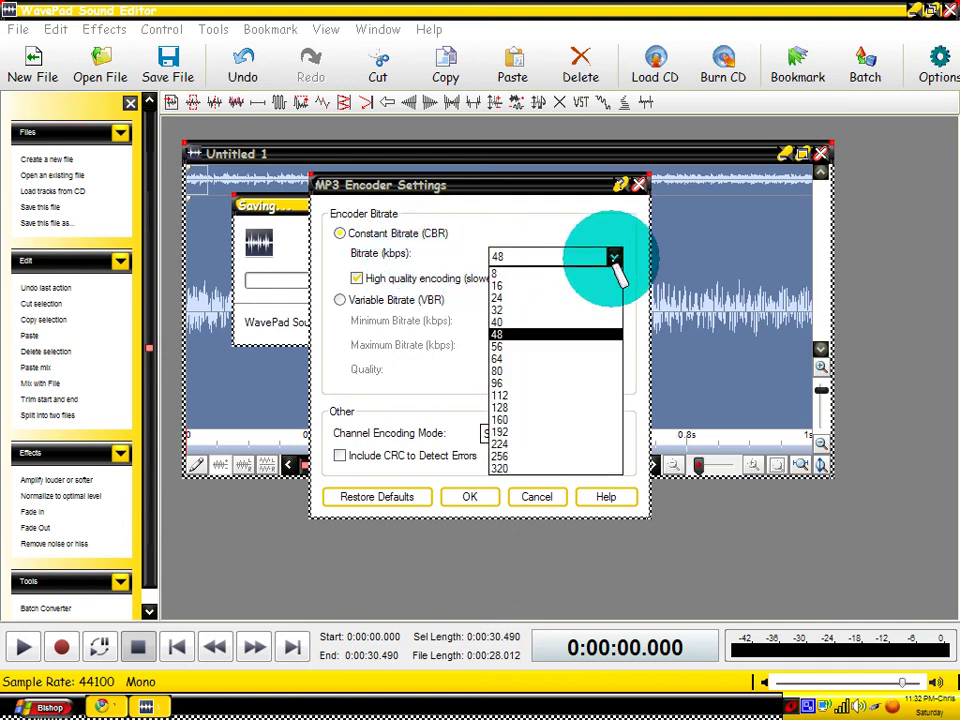
click(541, 385)
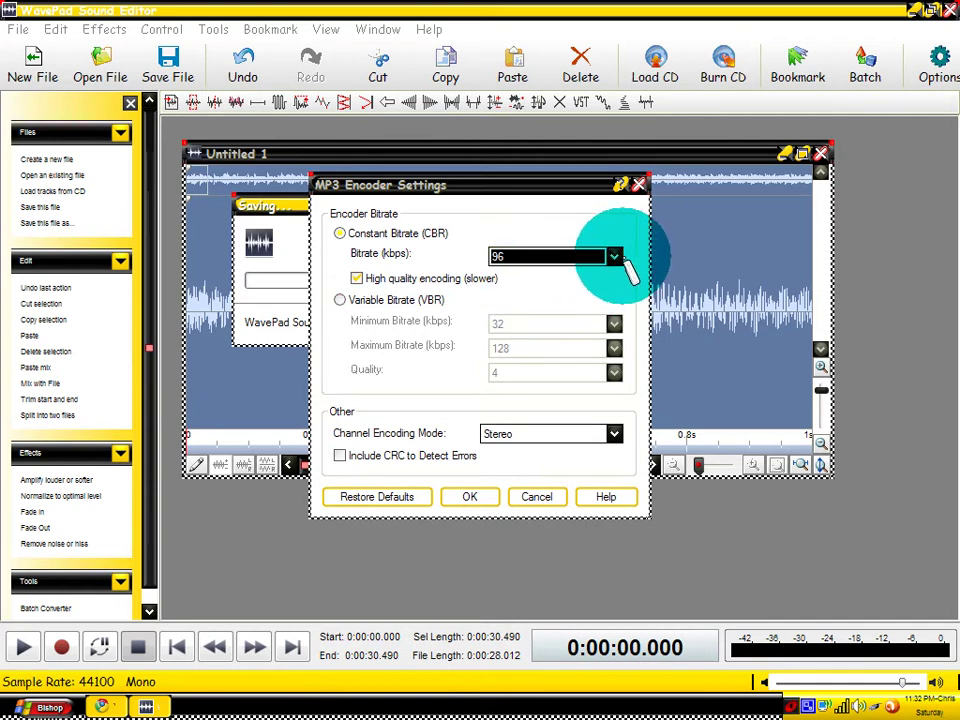
click(503, 259)
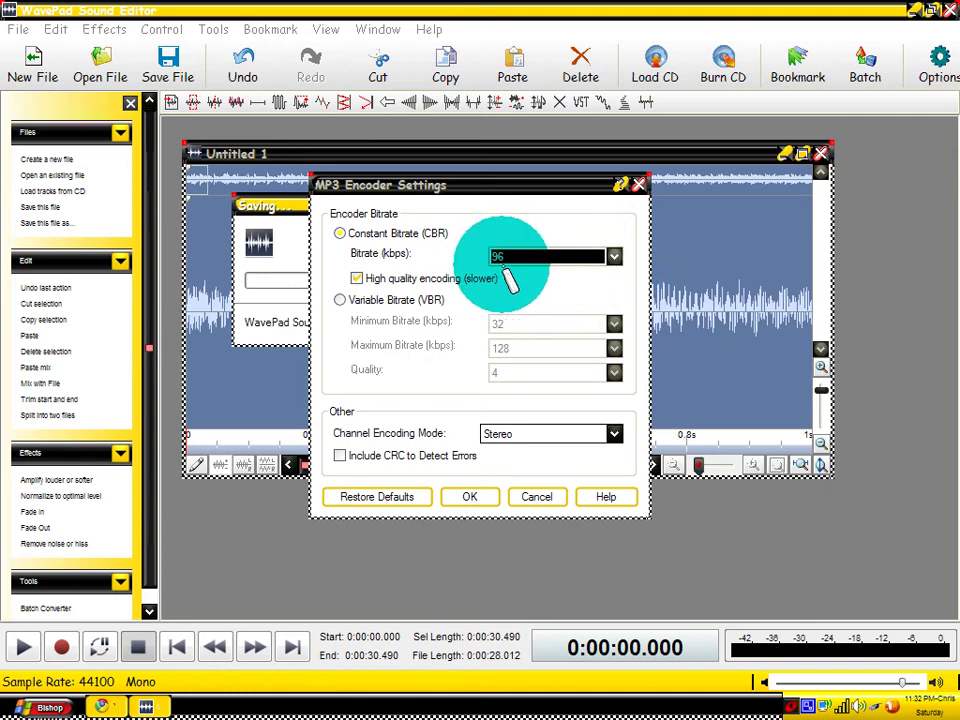
click(614, 257)
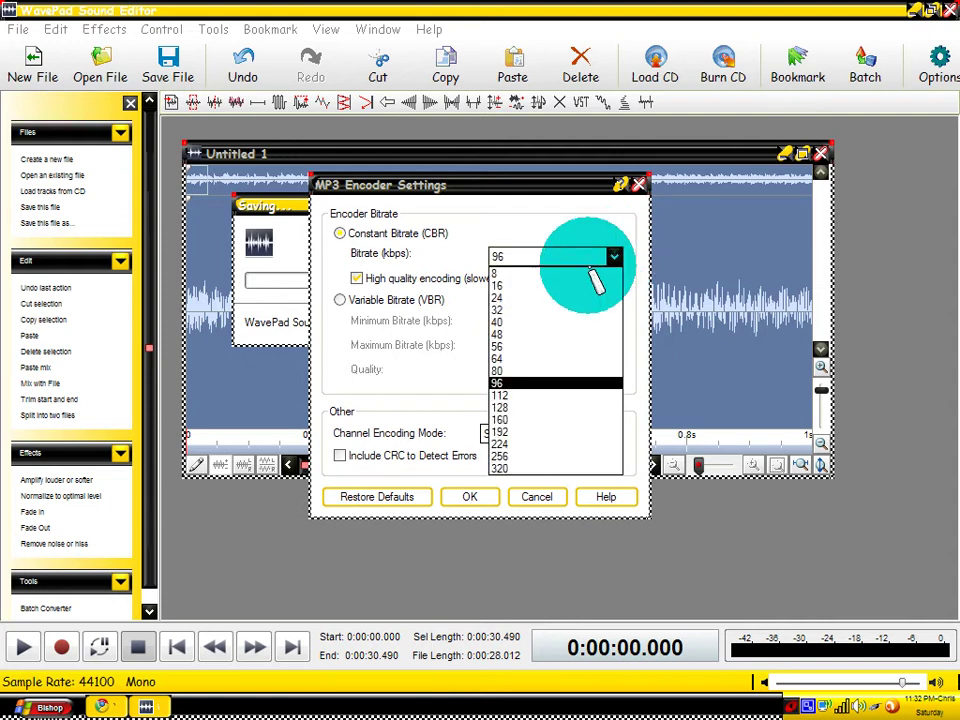
click(550, 333)
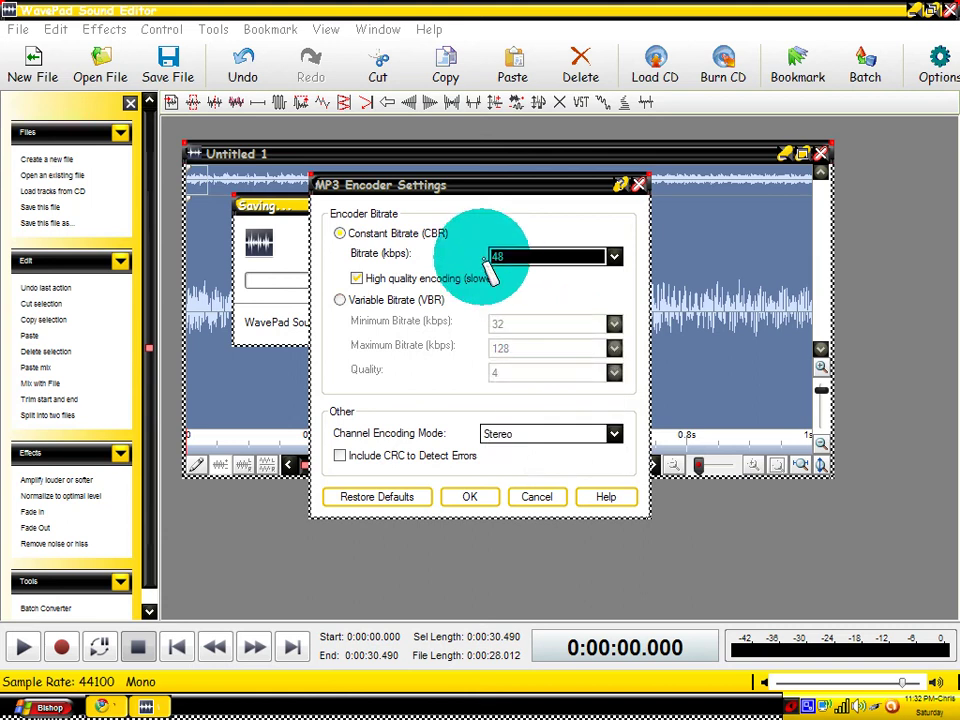
- Use constant bitrate, turn on high quality encoding and keep 48 kbps
click(566, 285)
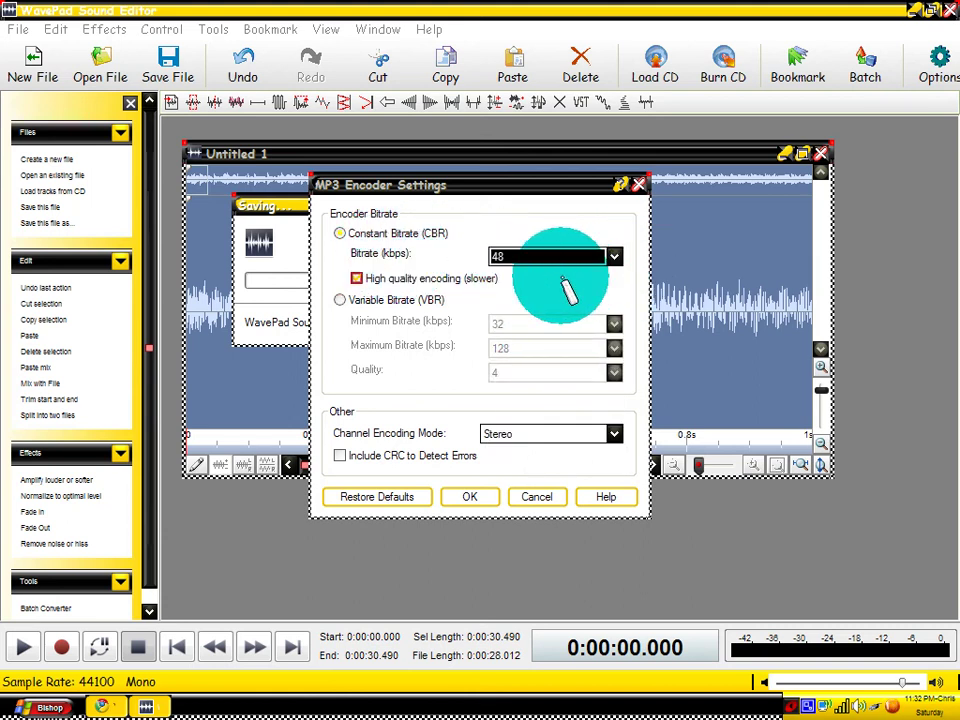
click(578, 302)
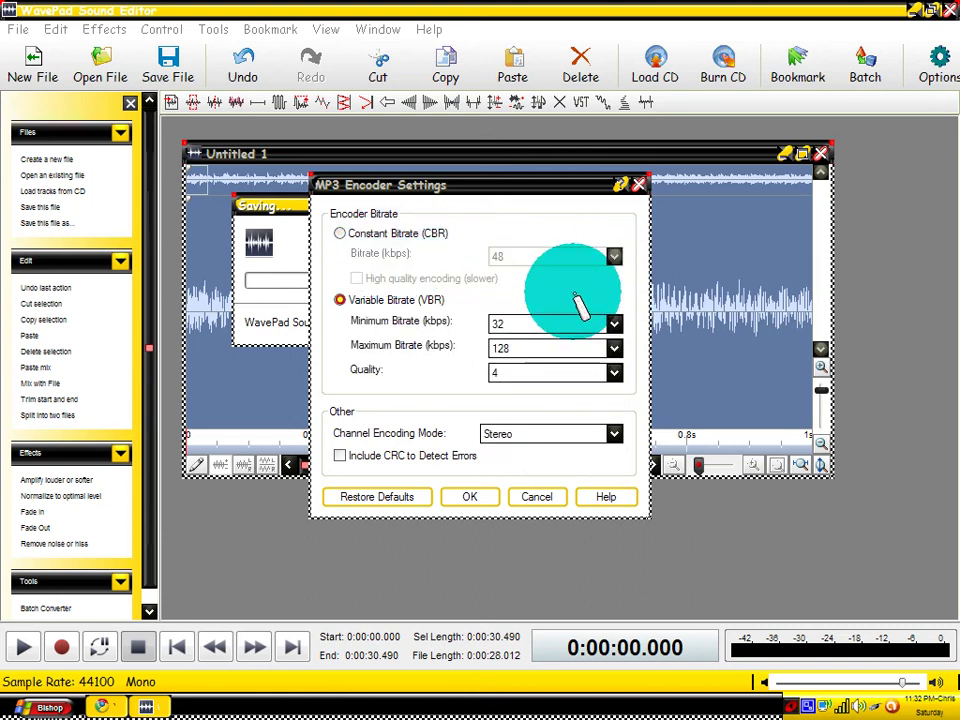
click(341, 233)
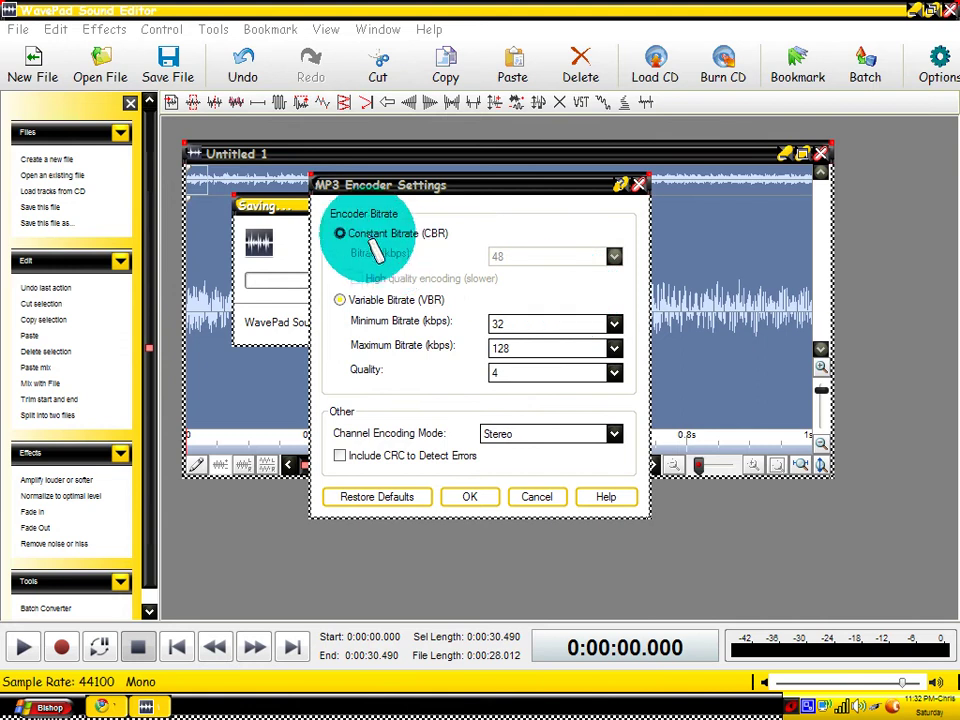
click(617, 280)
click(628, 281)
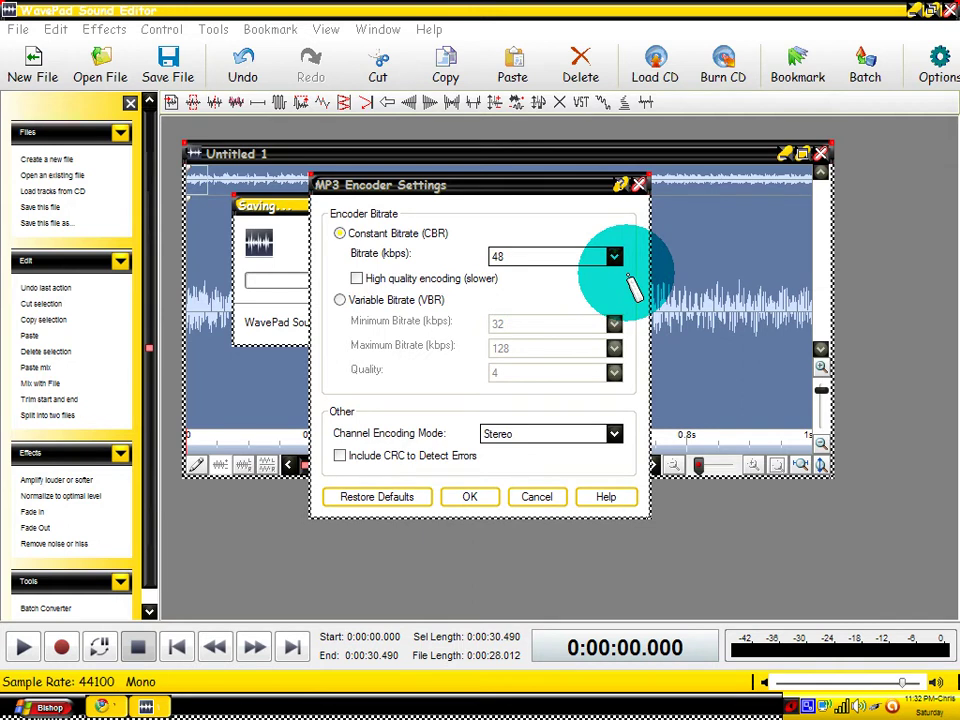
click(585, 280)
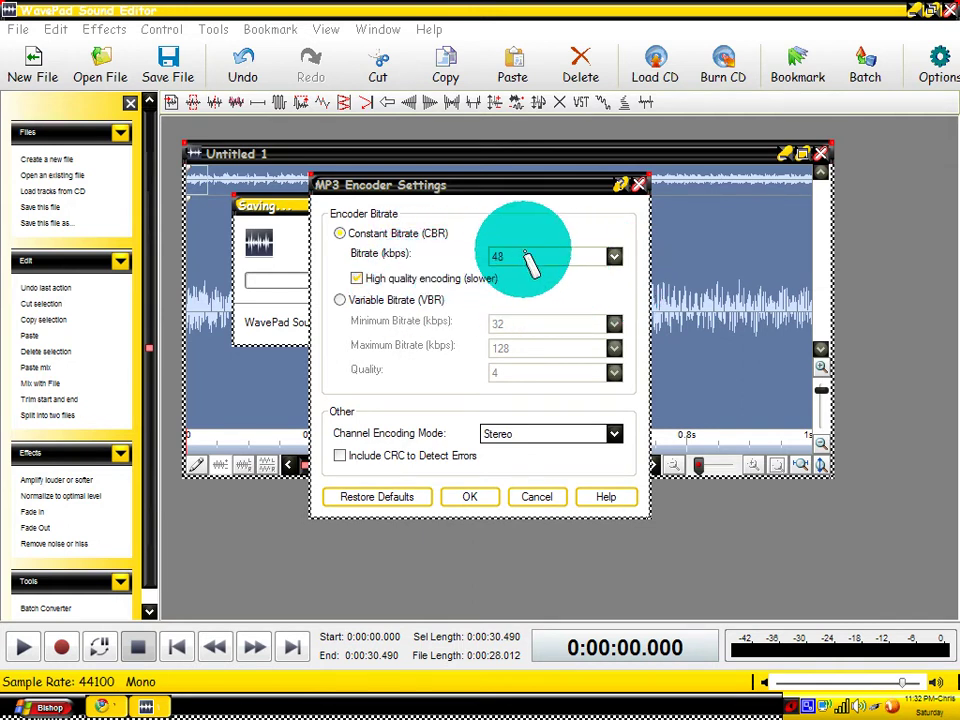
click(613, 260)
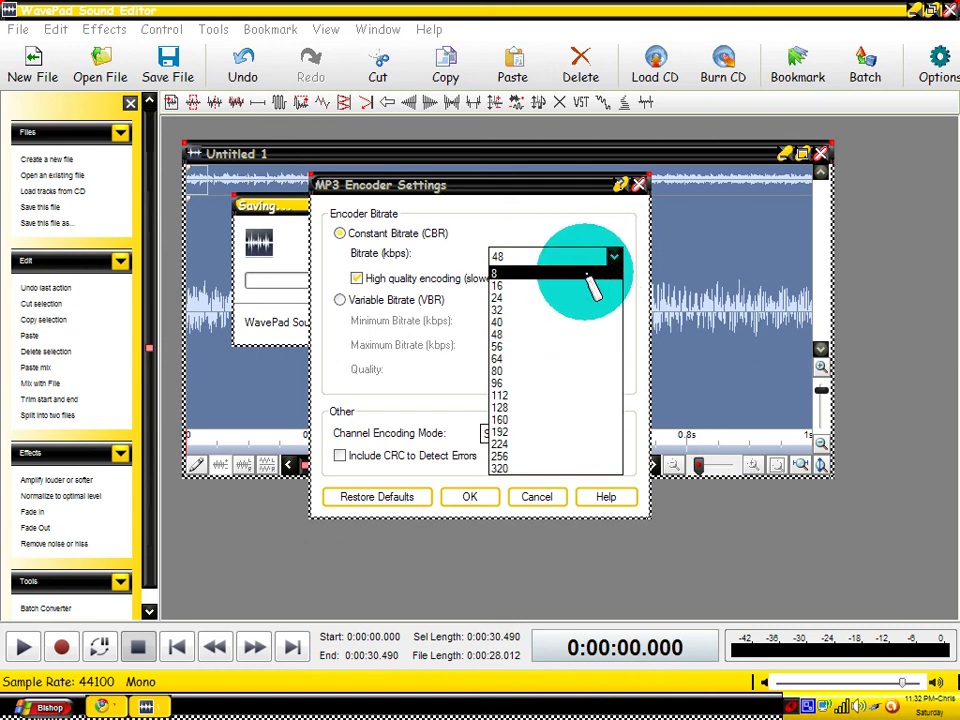
click(584, 335)
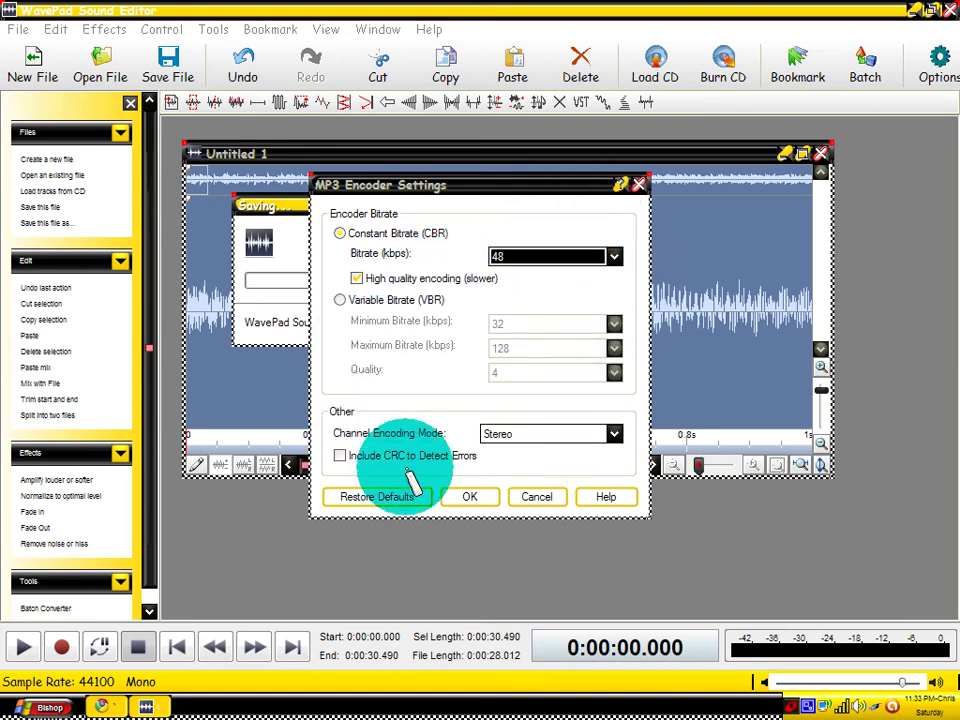
- Confirm the encoder settings, minimize and restore WavePad, then dismiss the new file dialog
click(470, 498)
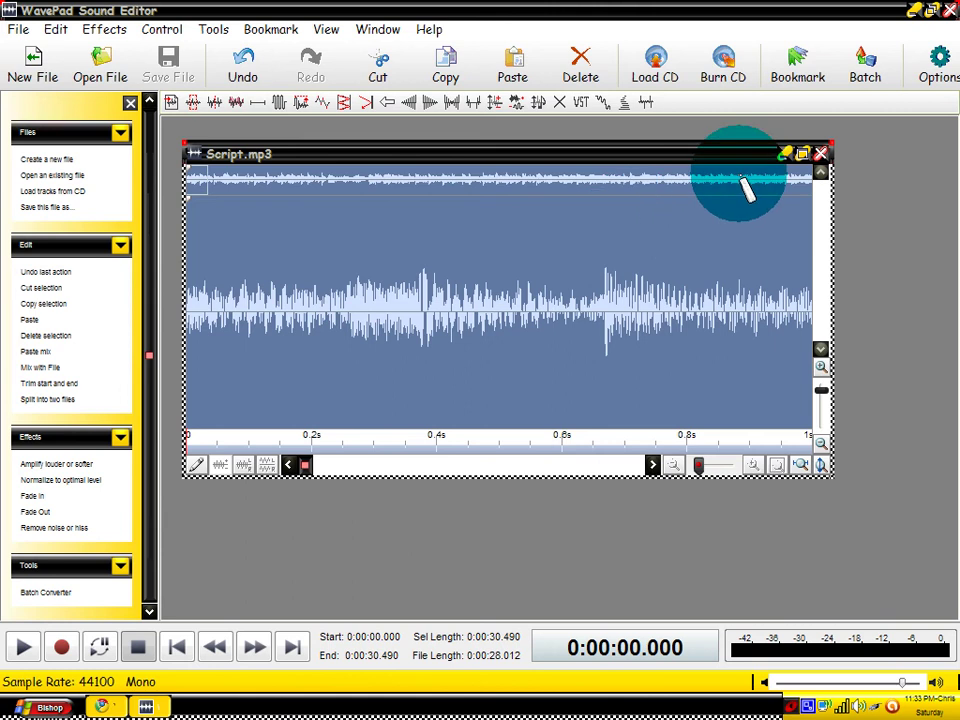
click(915, 11)
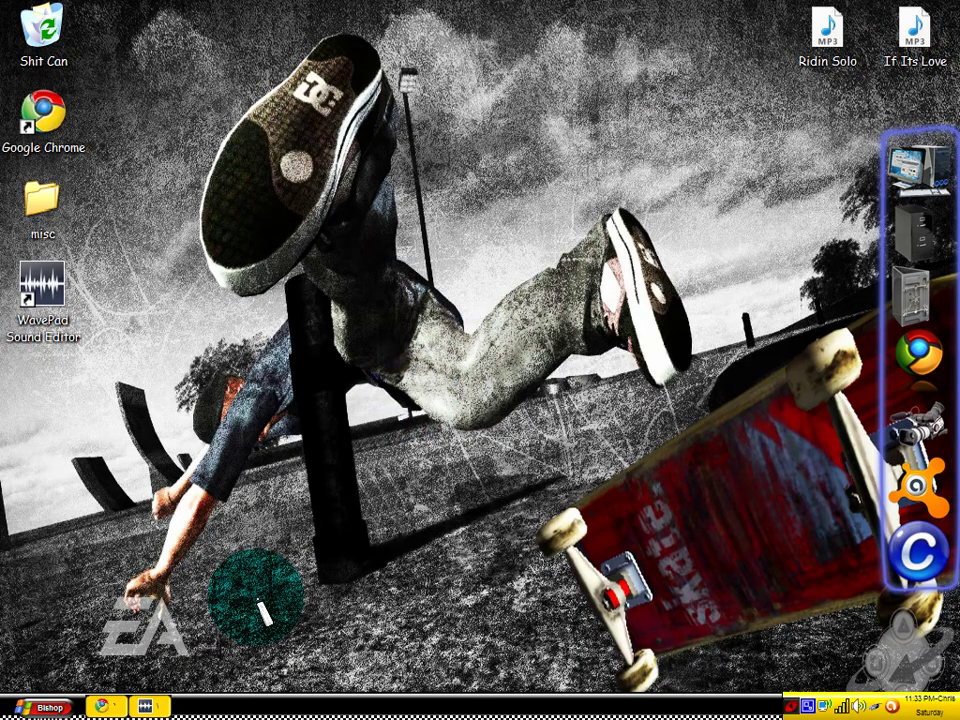
click(146, 706)
click(32, 64)
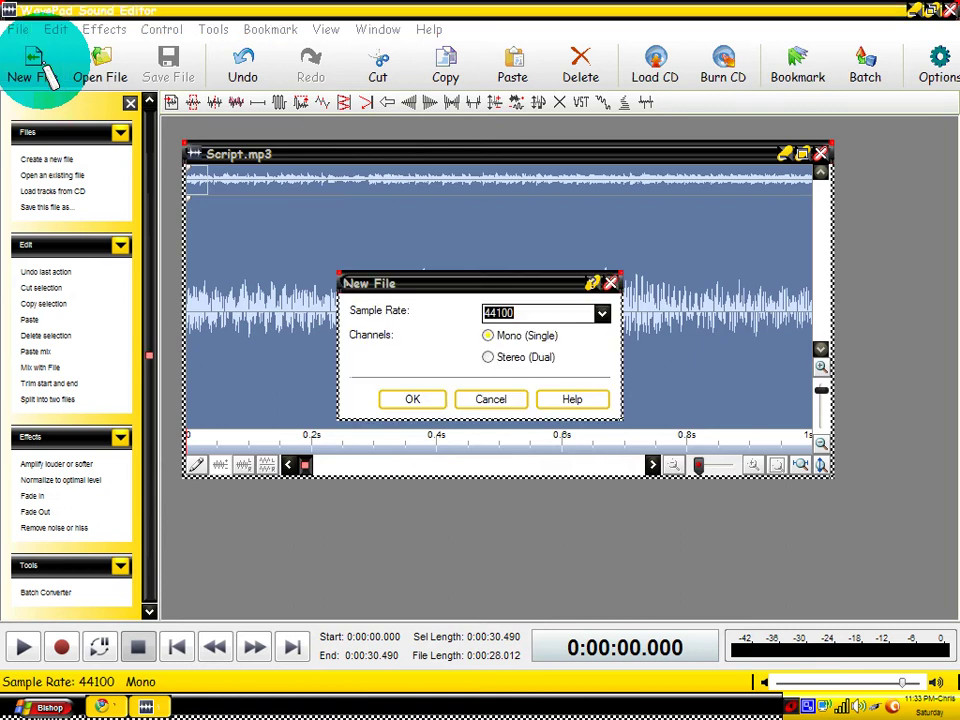
click(607, 285)
- Save the clip to the Desktop as Script in MPEG Layer-3 (*.mp3) format at 48 kbps
click(18, 29)
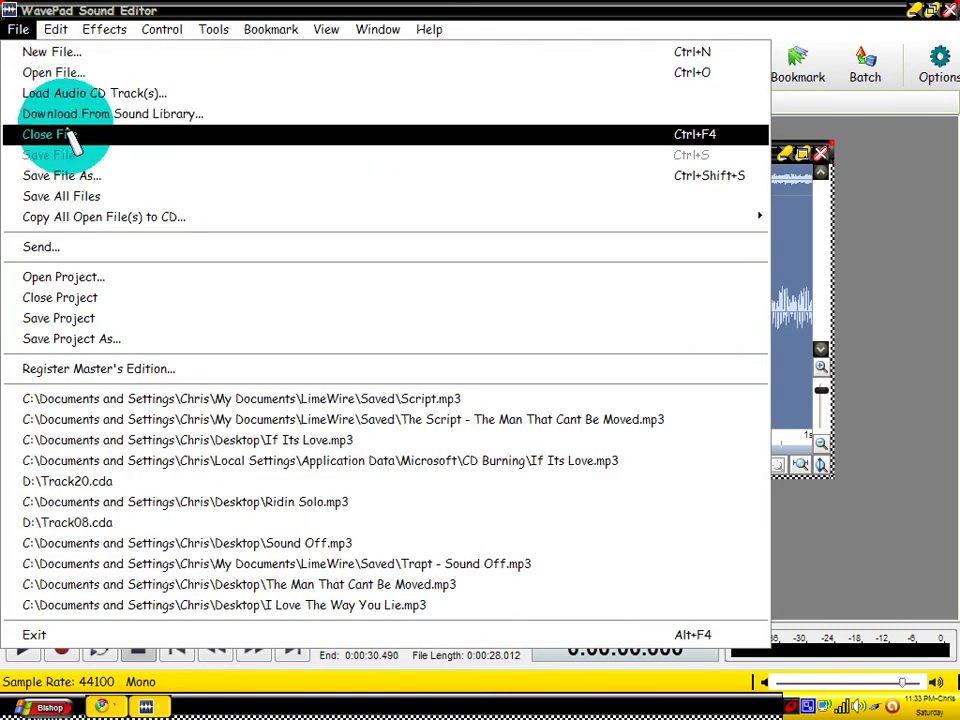
click(100, 177)
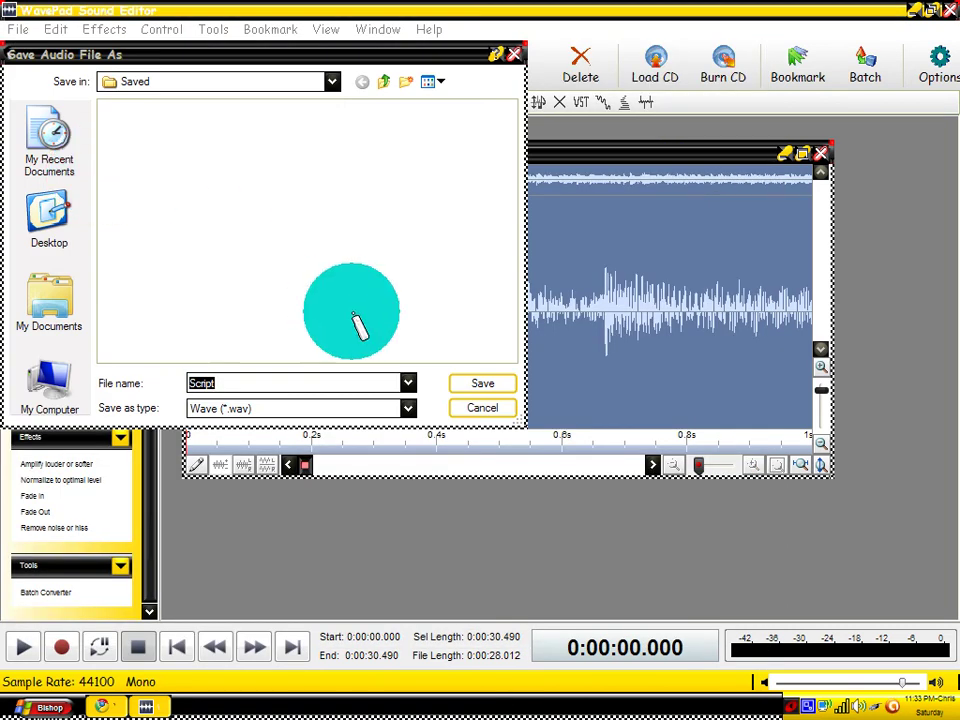
click(45, 214)
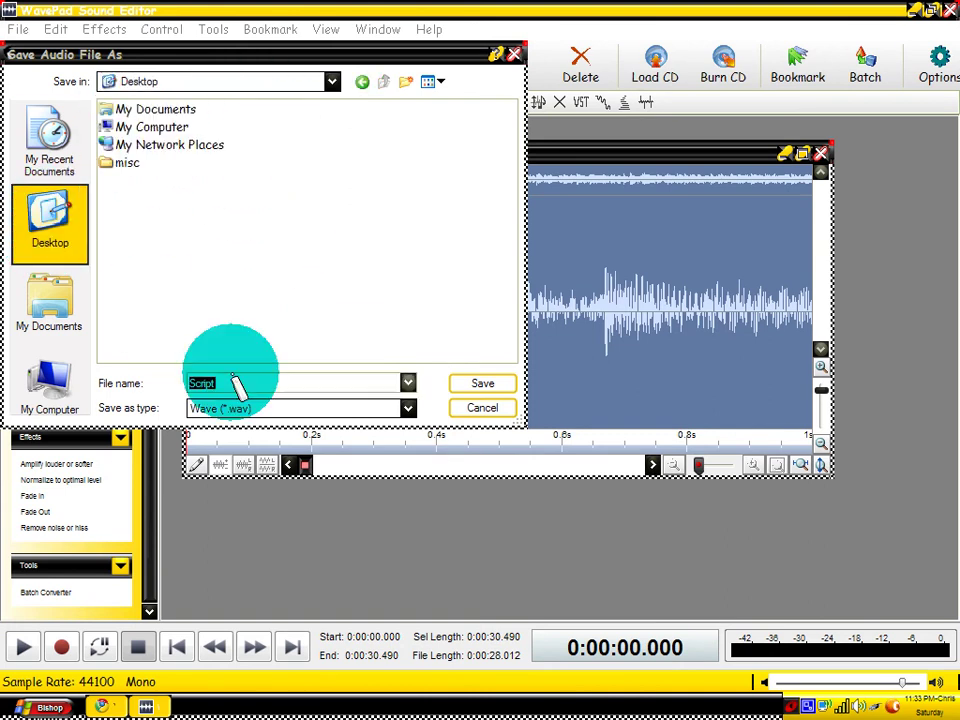
click(408, 408)
click(314, 440)
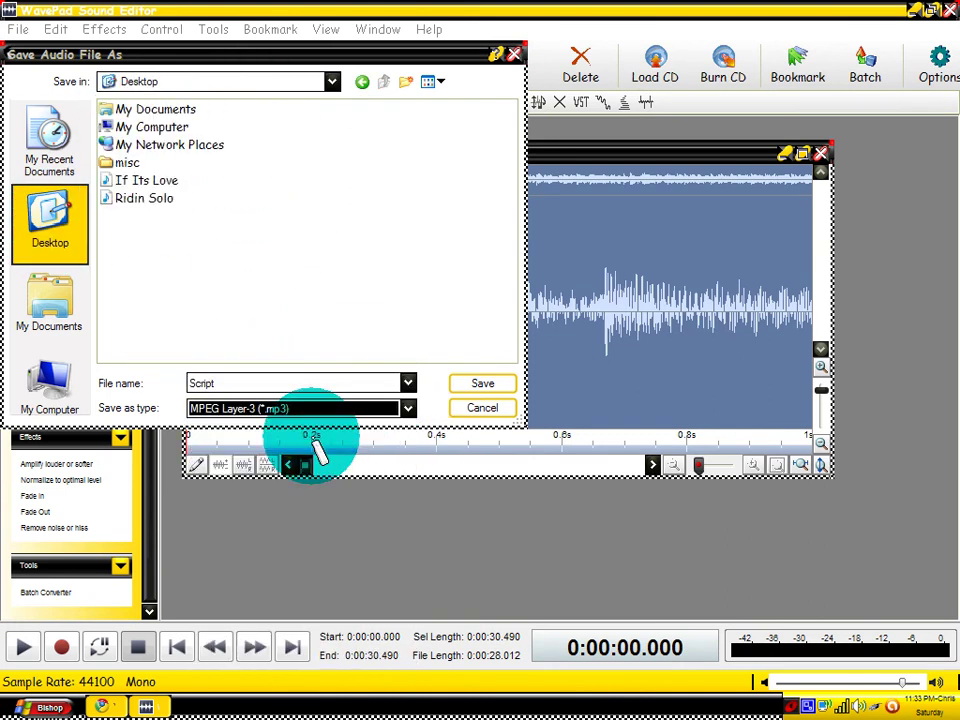
click(482, 384)
click(469, 497)
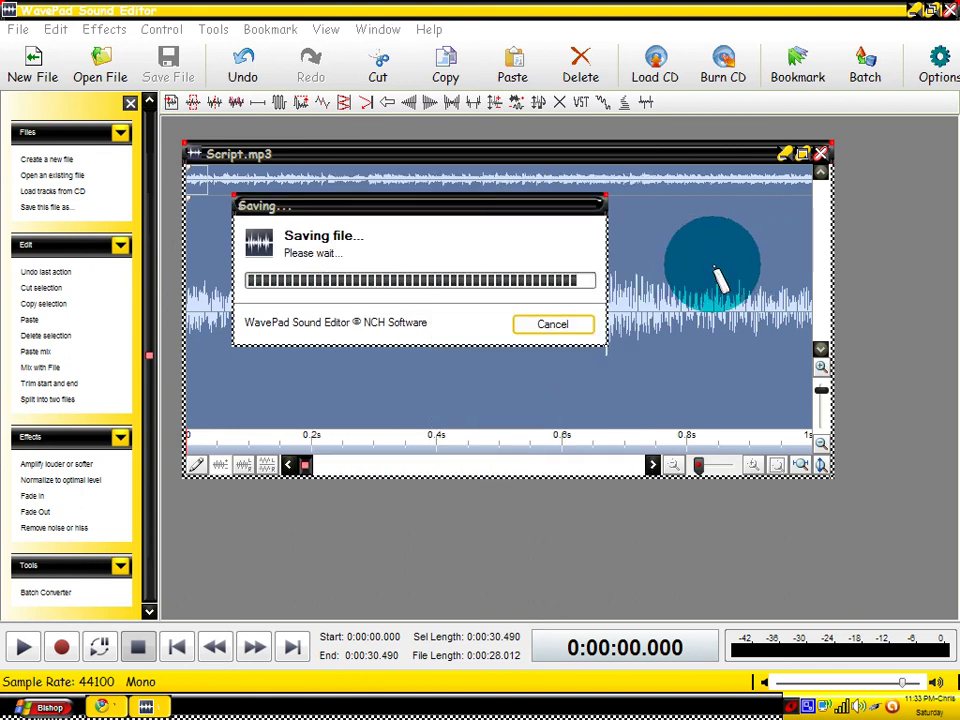
- Move the Script MP3 icon near the top of the desktop and play it in Windows Media Player
click(913, 10)
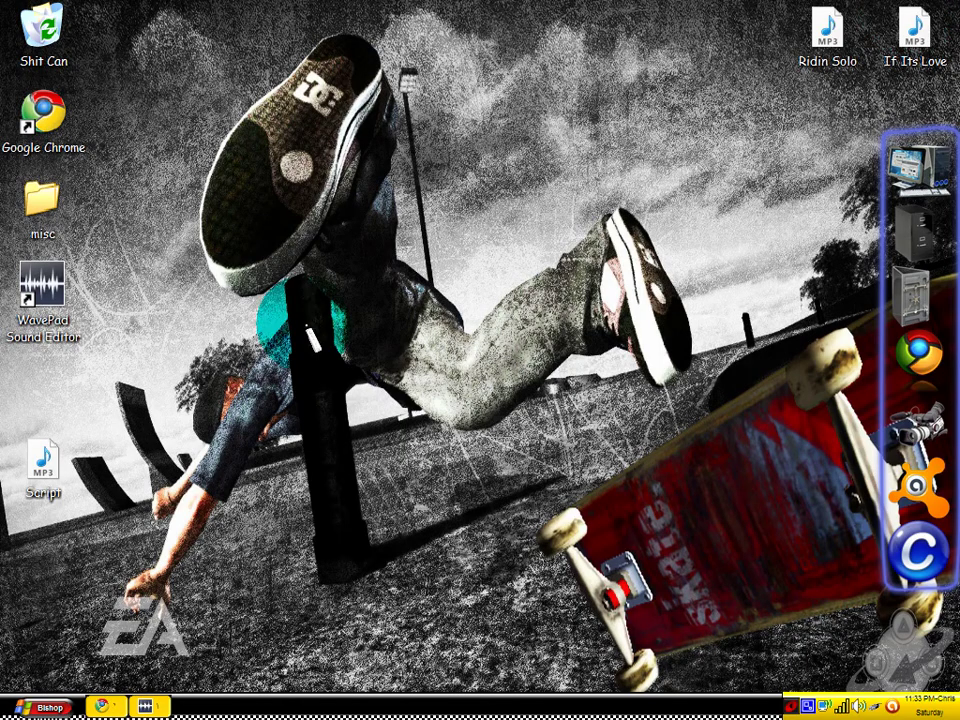
drag(42, 465, 318, 122)
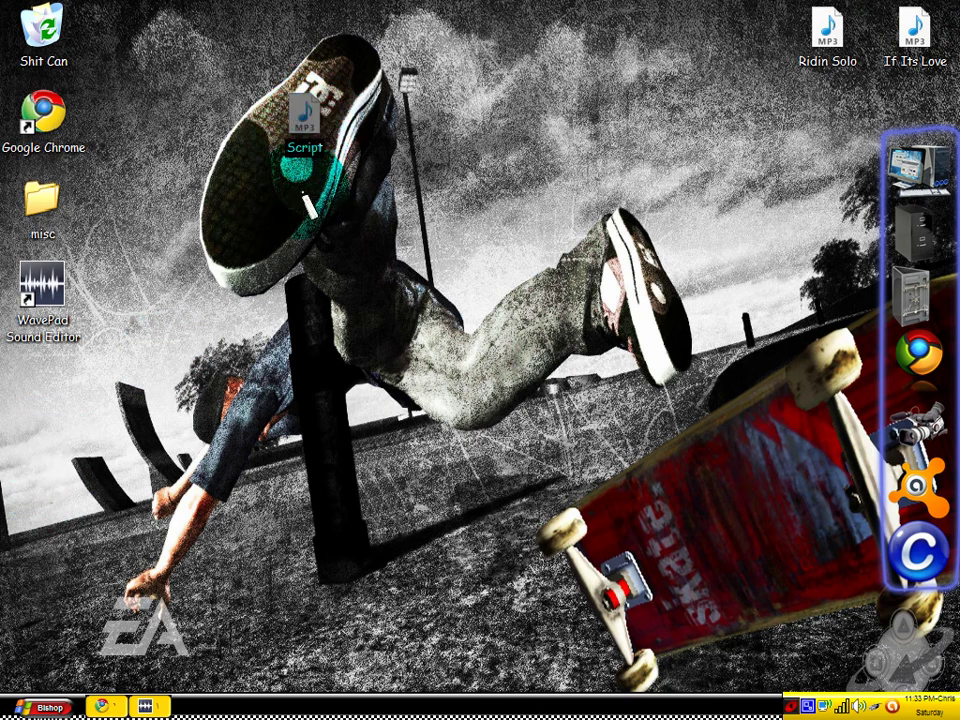
mouse_move(307, 132)
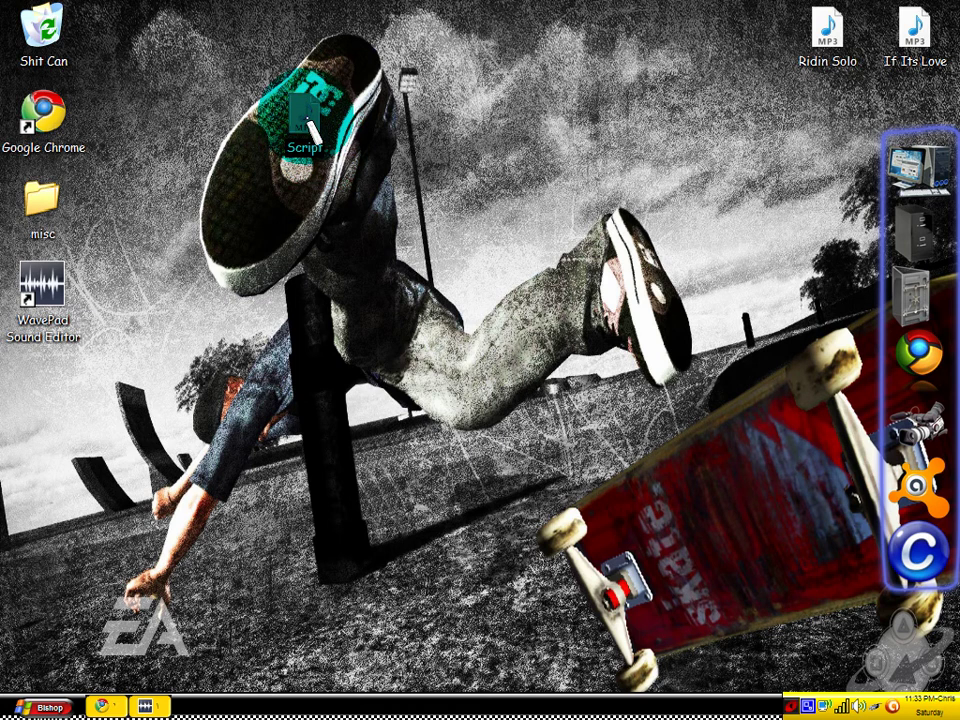
double_click(306, 117)
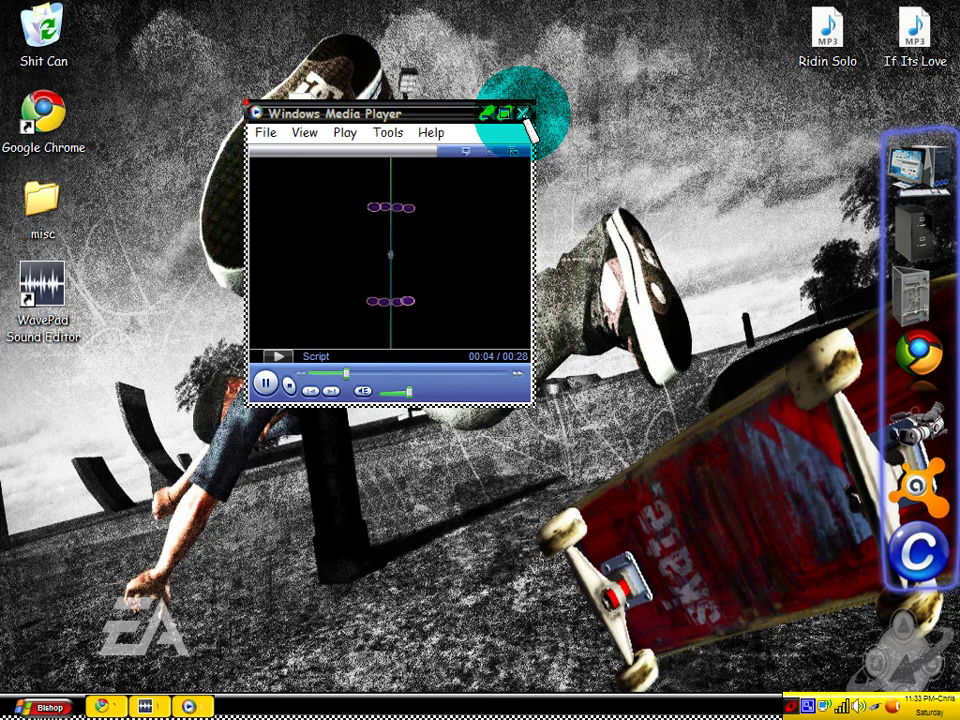
- Close Windows Media Player and delete the Script MP3 from the desktop
click(523, 114)
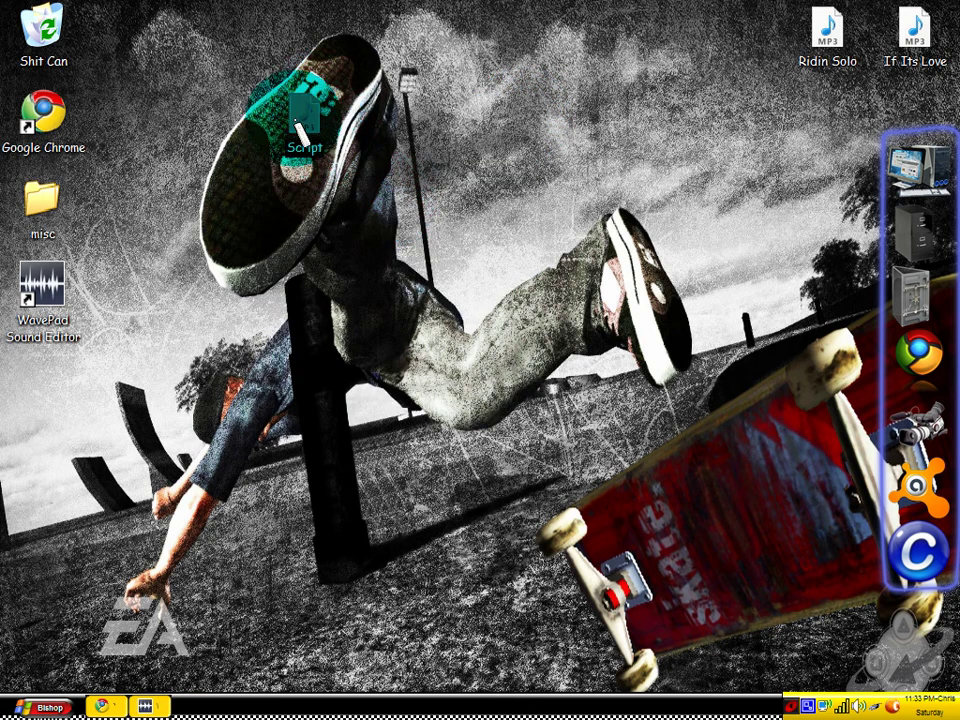
right_click(298, 126)
click(318, 500)
click(541, 372)
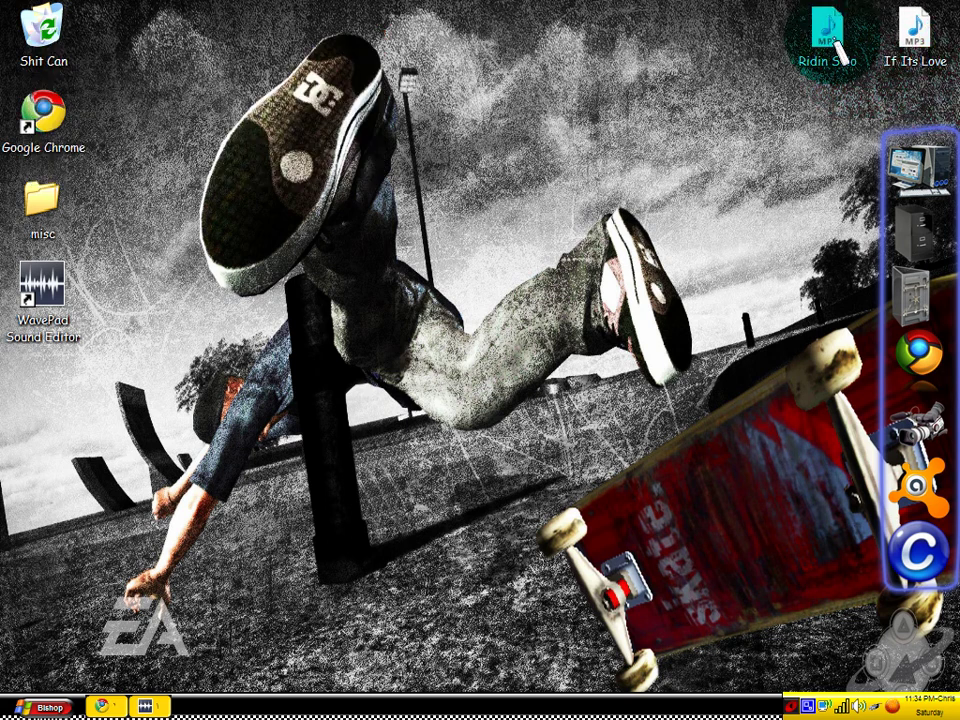
- Move the Ridin Solo and If Its Love MP3 icons to the left column
drag(825, 45, 72, 420)
drag(128, 372, 60, 440)
click(185, 478)
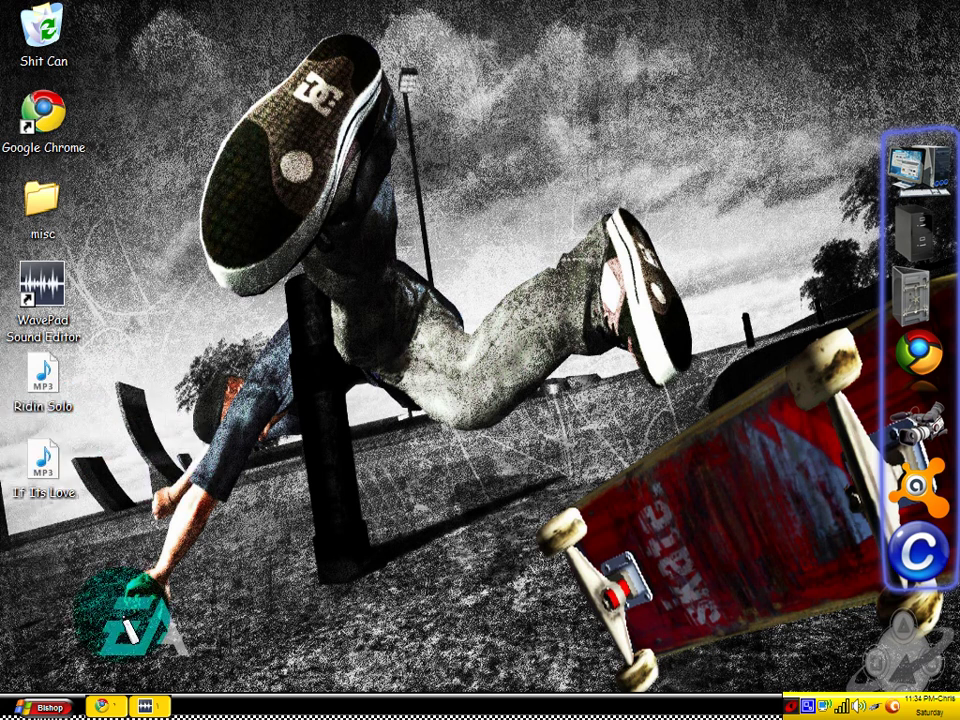
- Restore WavePad, close Script.mp3 and exit the sound editor
click(146, 706)
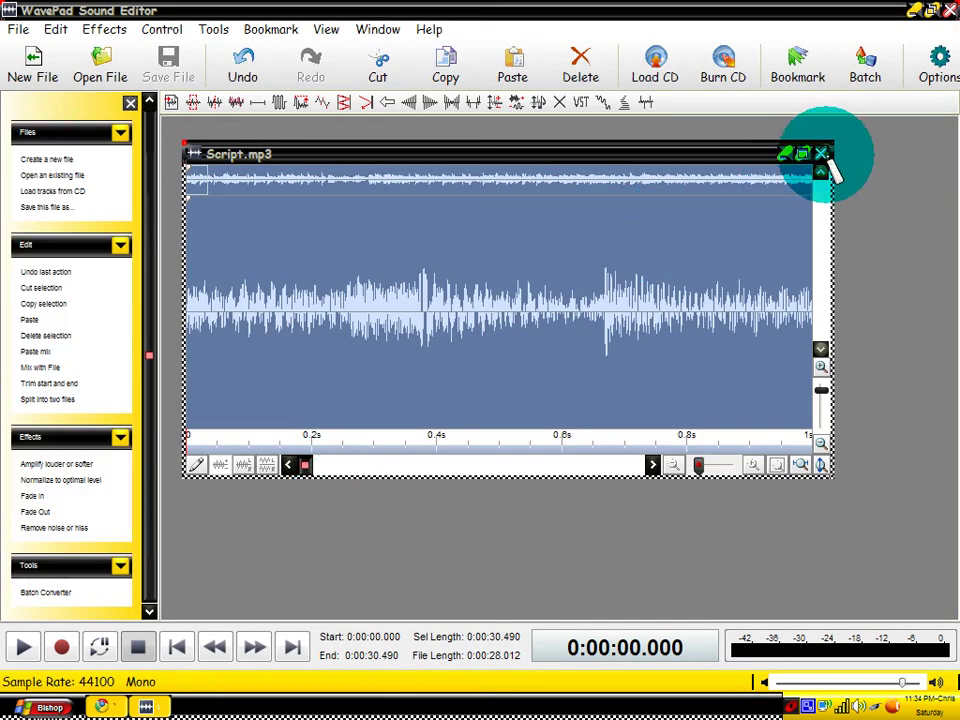
click(824, 154)
click(944, 10)
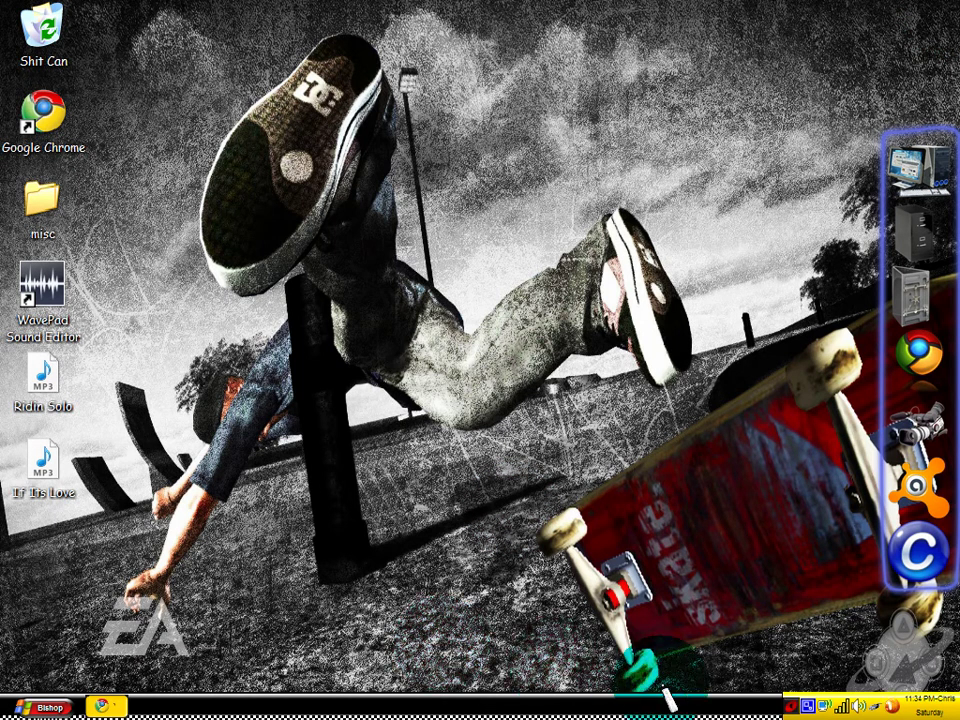
right_click(808, 706)
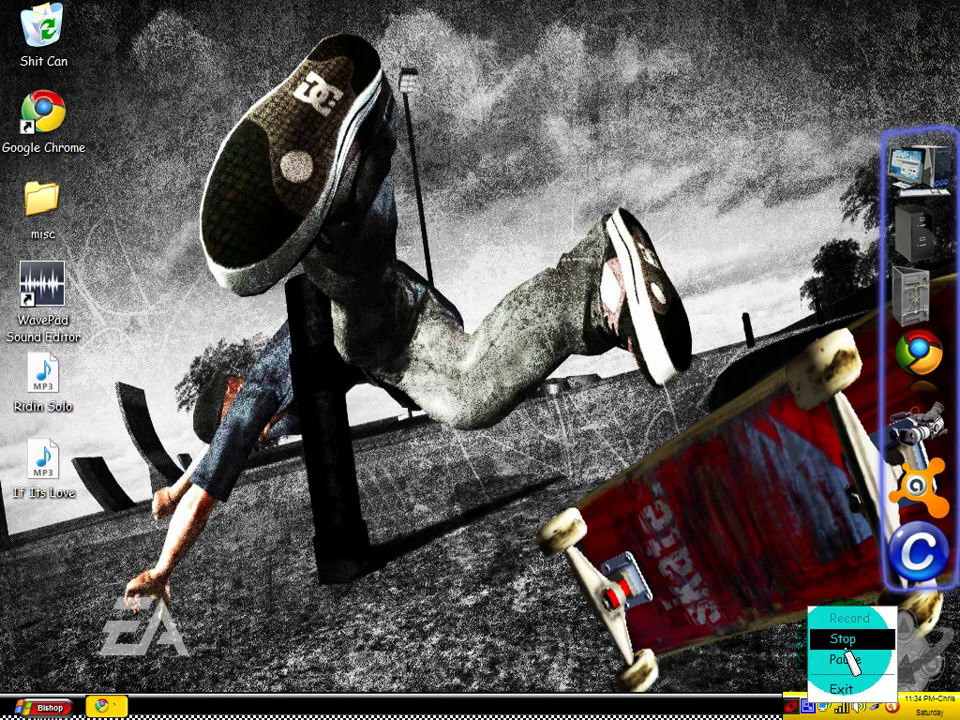